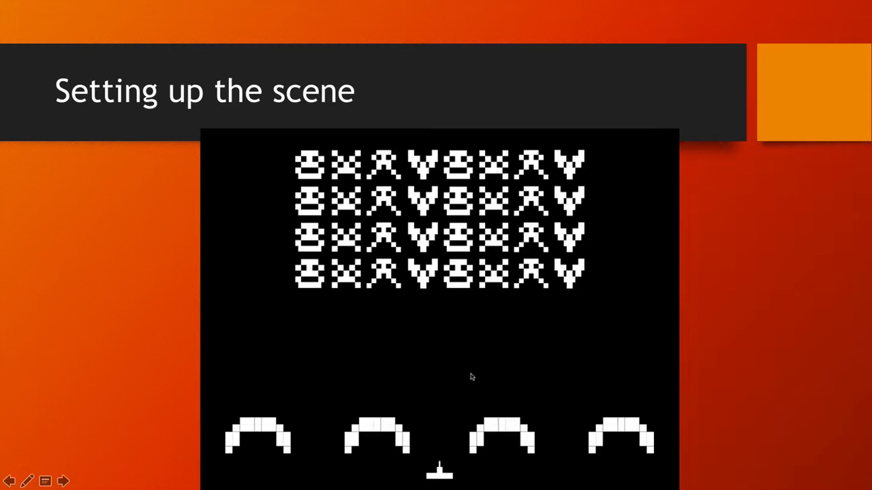
# Step: Switch to Unity and create a new empty scene in the RetroGames project
pyautogui.press('super+Tab')
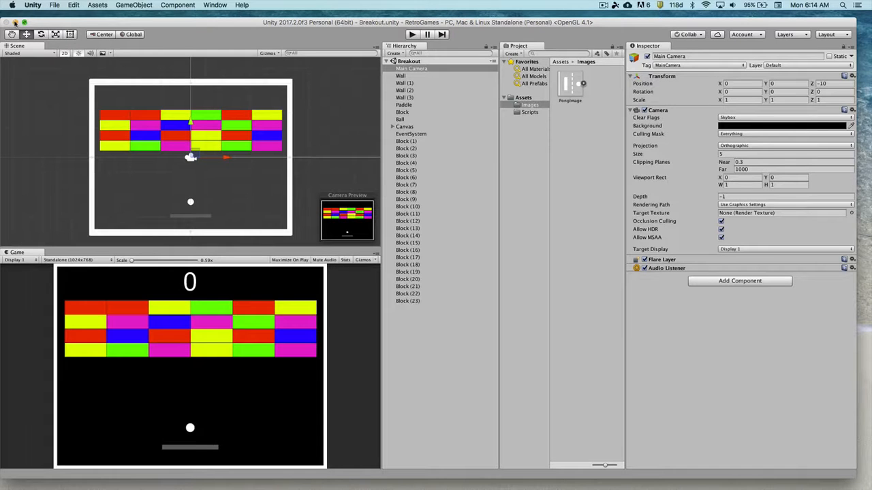
pyautogui.click(53, 5)
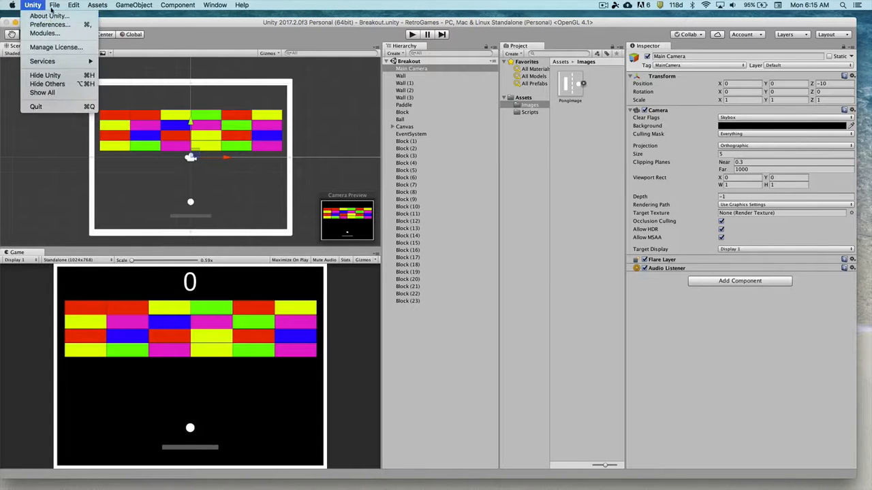
pyautogui.click(57, 16)
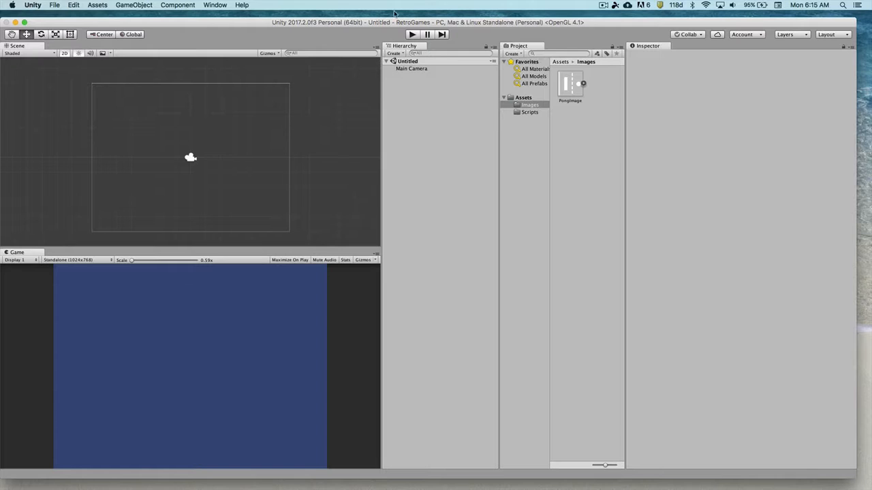
# Step: Set the Main Camera's background color to black
pyautogui.click(405, 69)
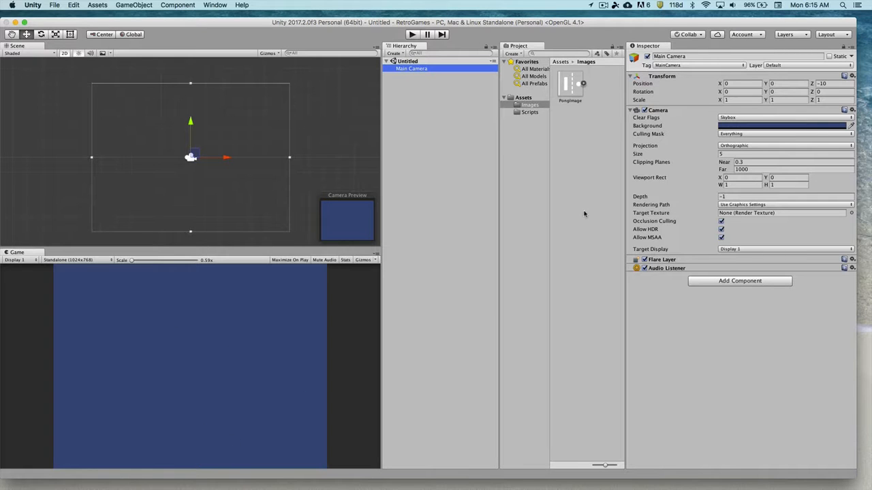
pyautogui.click(410, 70)
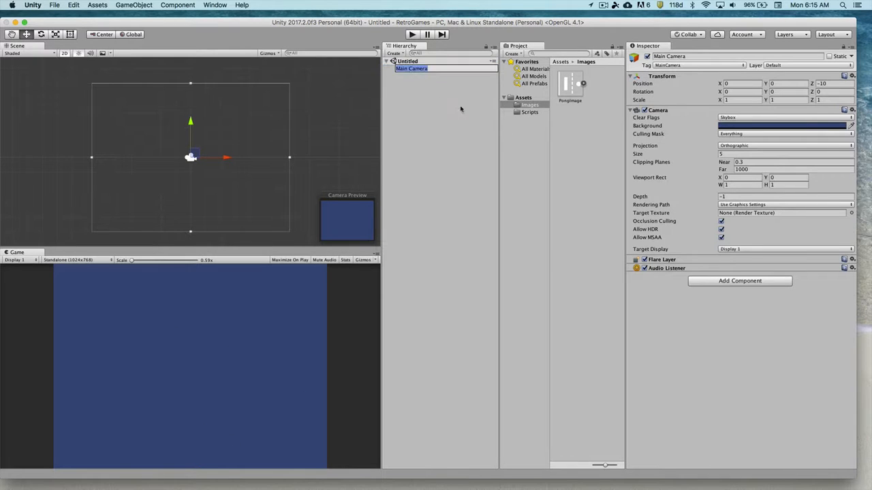
pyautogui.click(400, 110)
pyautogui.click(421, 69)
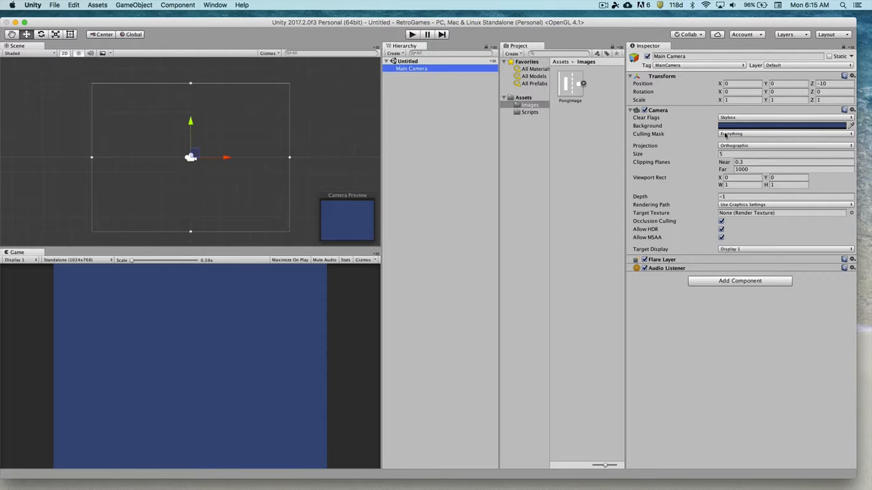
pyautogui.click(767, 129)
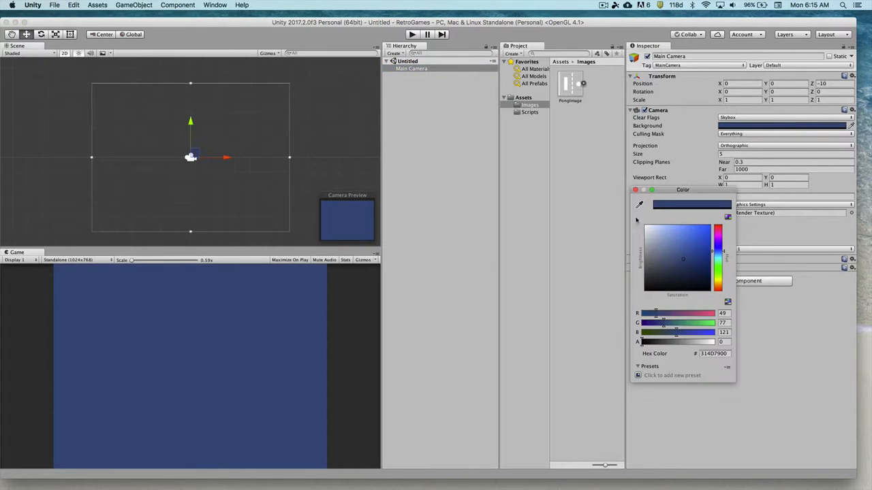
pyautogui.moveTo(645, 192); pyautogui.dragTo(532, 184)
pyautogui.moveTo(568, 264); pyautogui.dragTo(606, 288)
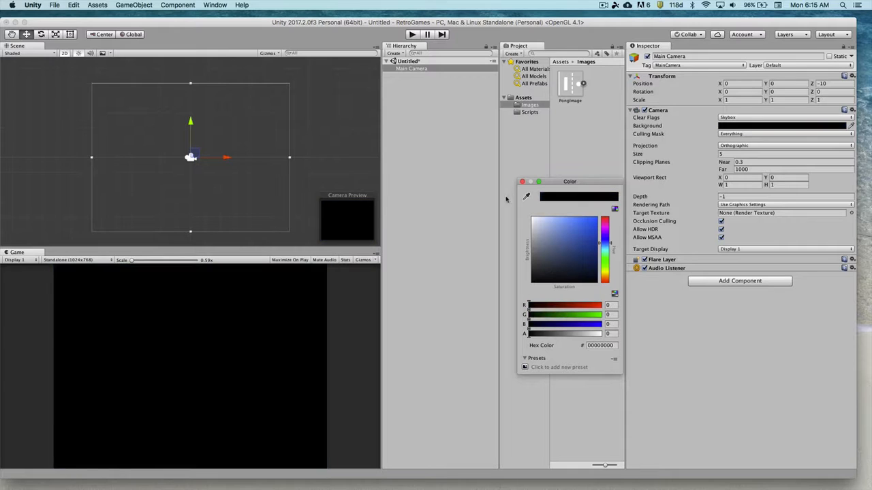
pyautogui.click(522, 182)
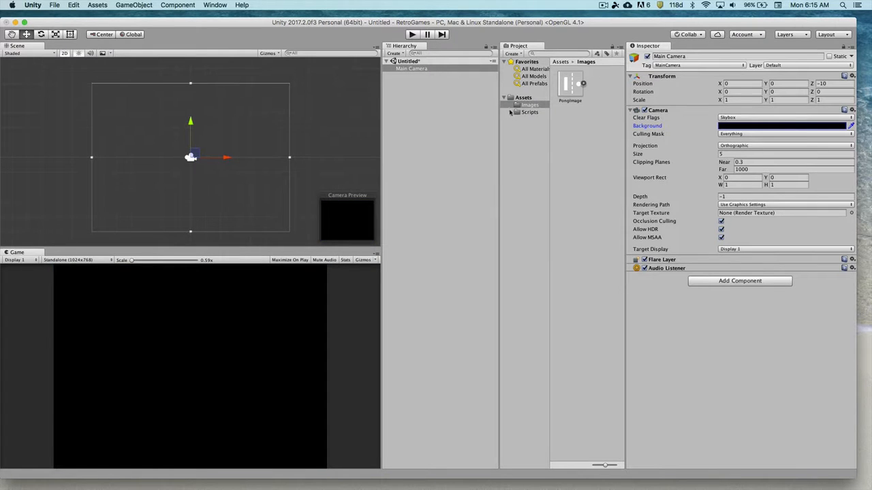
# Step: Minimize Unity, open the RetroGames folder on the desktop and show the contents of Images inside Assets
pyautogui.click(15, 22)
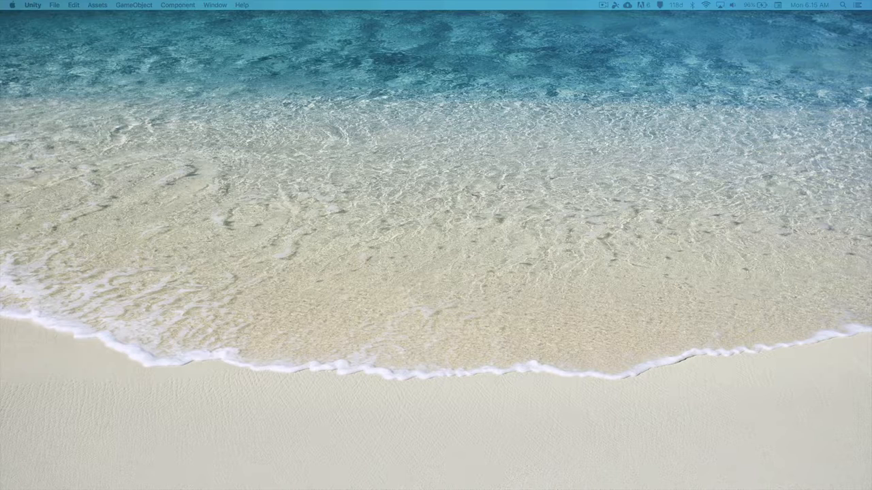
pyautogui.moveTo(871, 81); pyautogui.dragTo(396, 91)
pyautogui.doubleClick(397, 91)
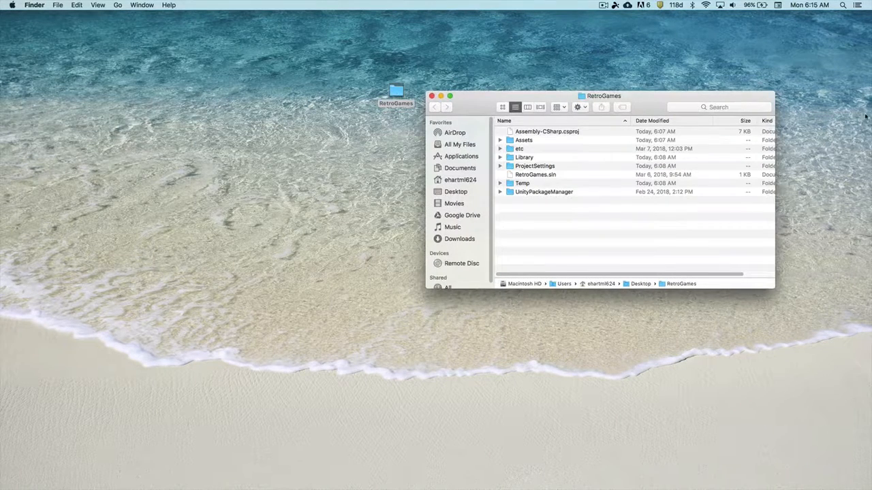
pyautogui.moveTo(492, 107); pyautogui.dragTo(326, 146)
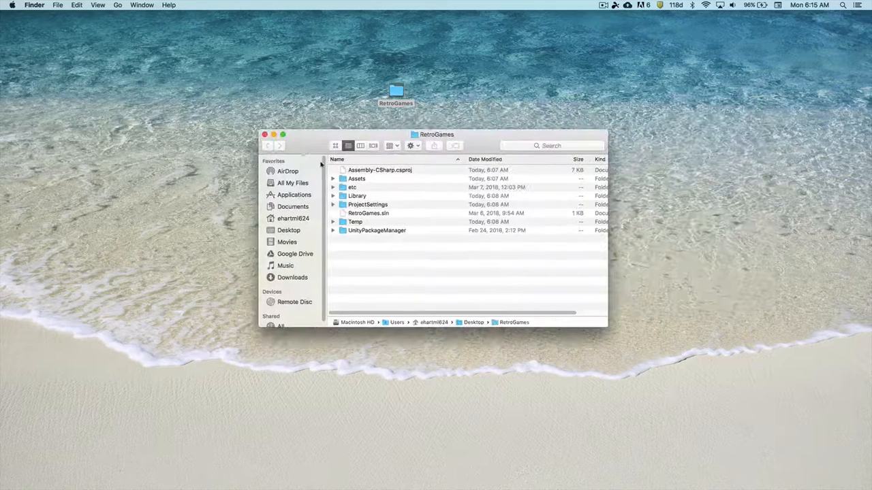
pyautogui.doubleClick(357, 179)
pyautogui.click(333, 196)
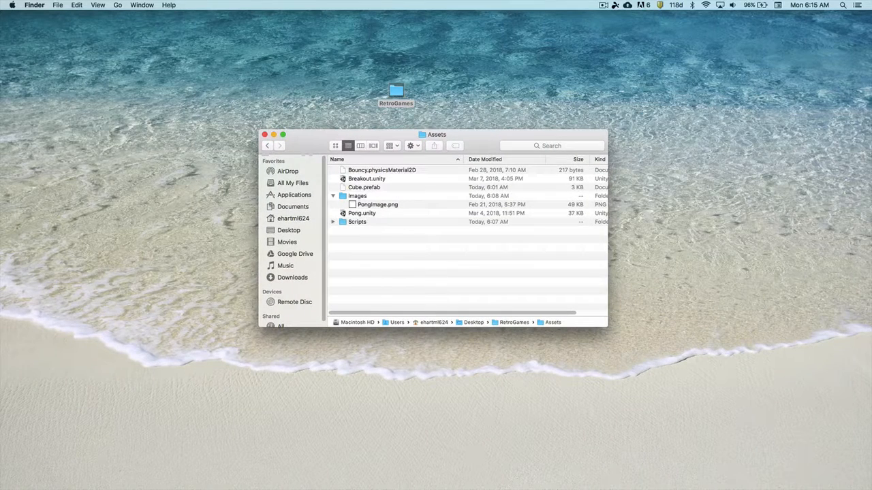
# Step: Add InvadersImages.png to the project's Images folder, close the folder window and return to Unity
pyautogui.moveTo(871, 136); pyautogui.dragTo(364, 202)
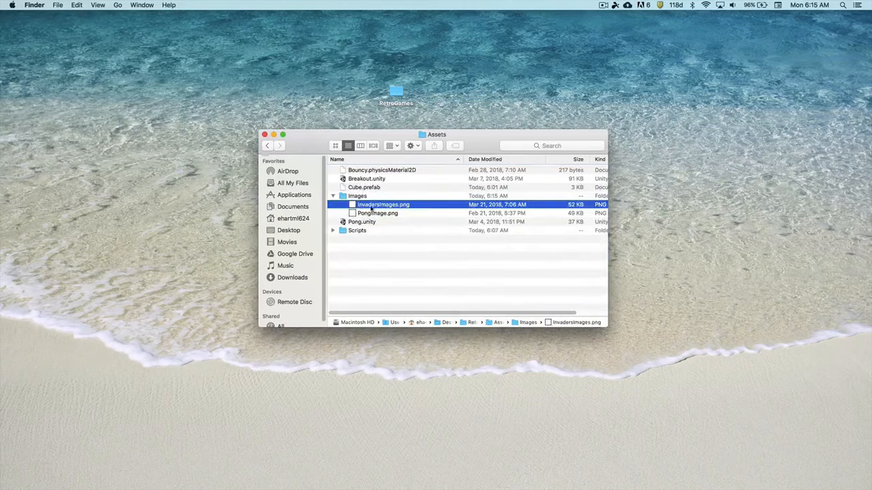
pyautogui.click(265, 135)
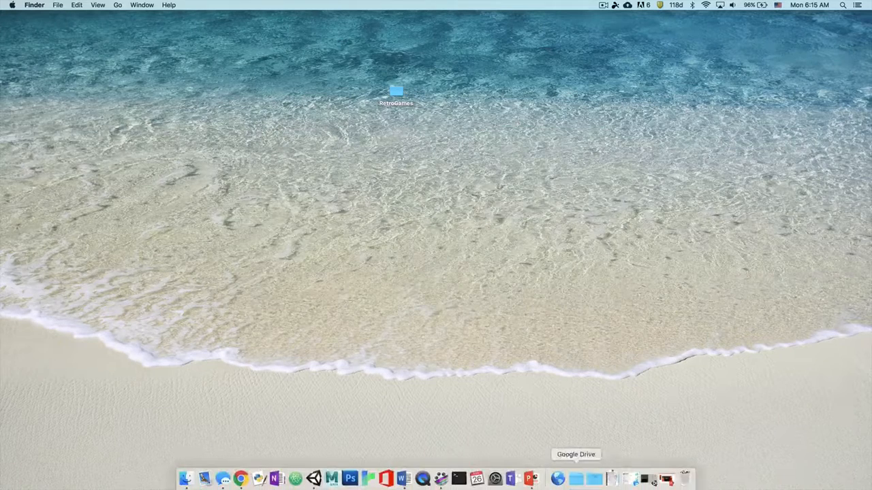
pyautogui.click(650, 480)
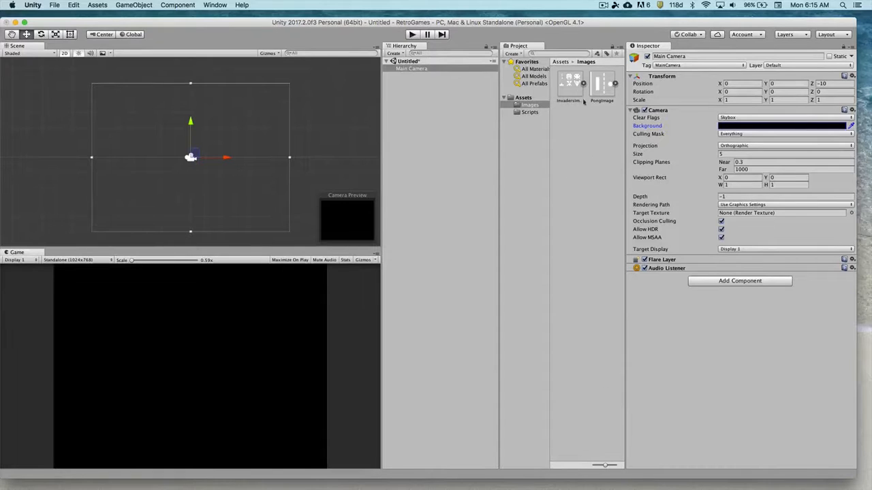
# Step: Set the sprite mode of the InvadersImages asset to Multiple and apply the import settings
pyautogui.click(572, 83)
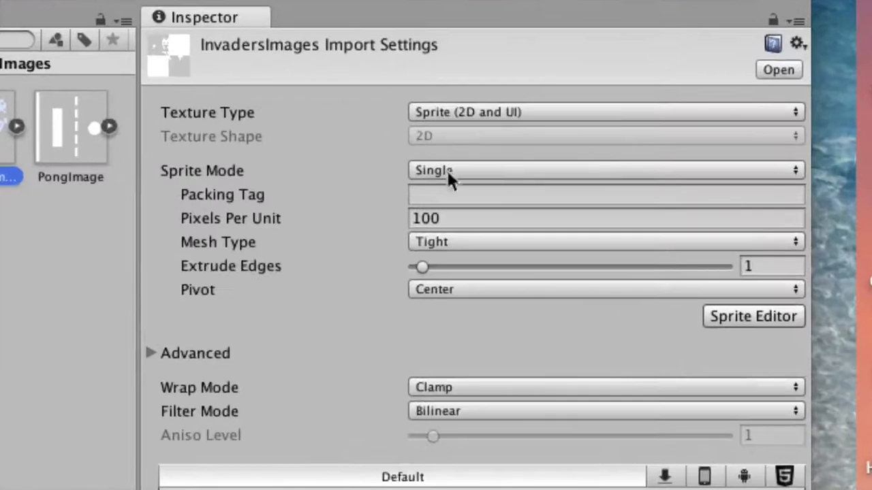
pyautogui.click(347, 170)
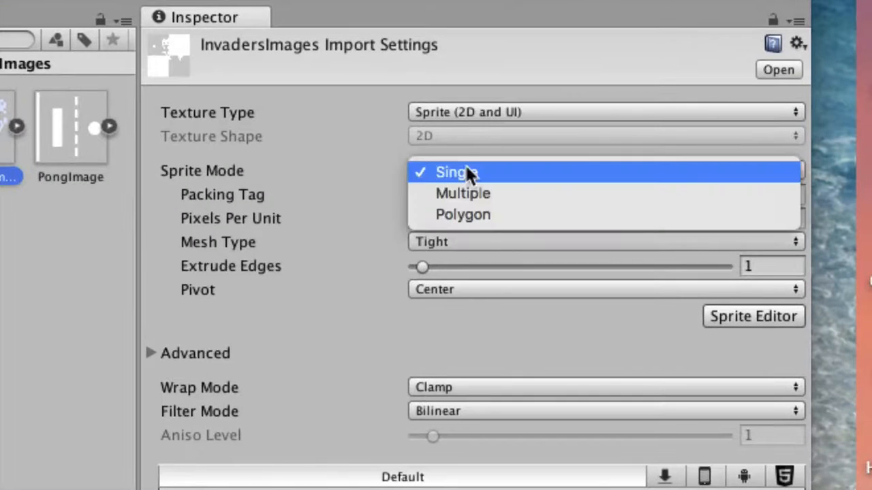
pyautogui.click(494, 194)
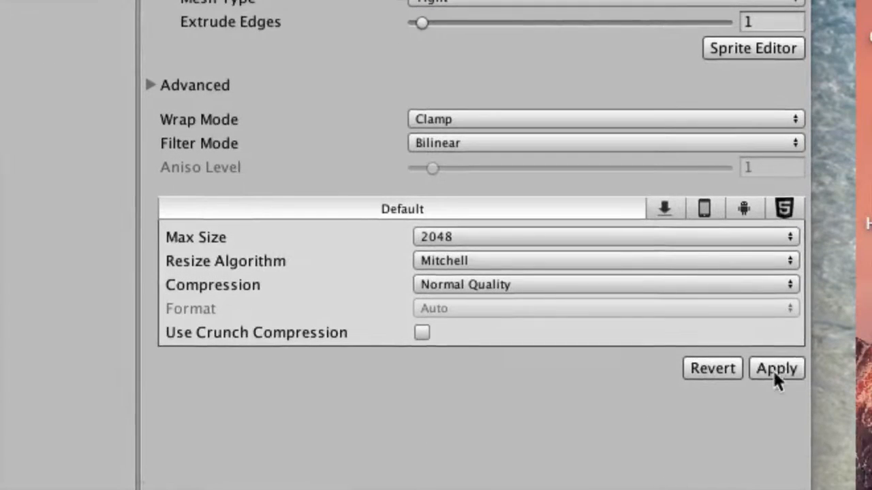
pyautogui.click(774, 418)
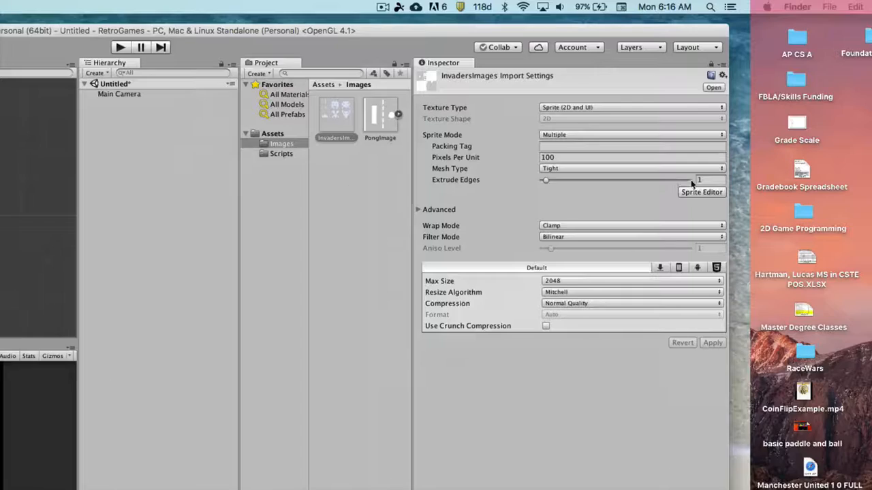
# Step: Open InvadersImages in the Sprite Editor and display its alpha channel so the white shapes stand out
pyautogui.click(737, 350)
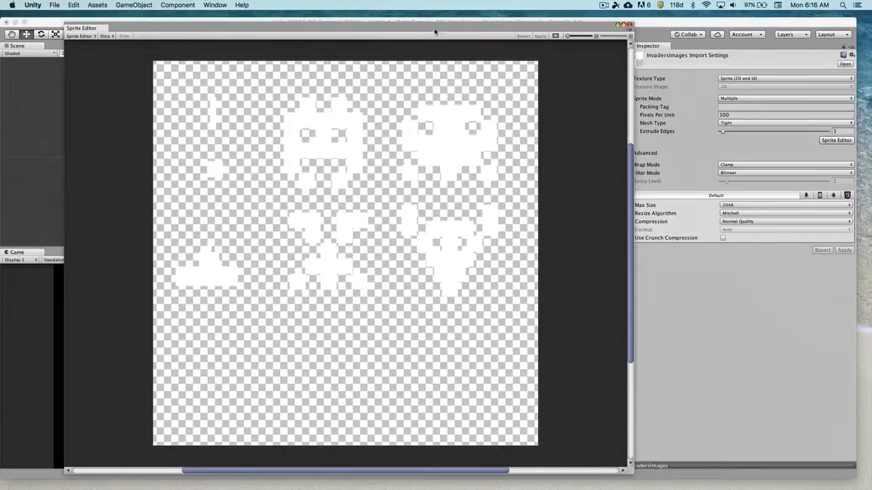
pyautogui.moveTo(436, 31); pyautogui.dragTo(461, 34)
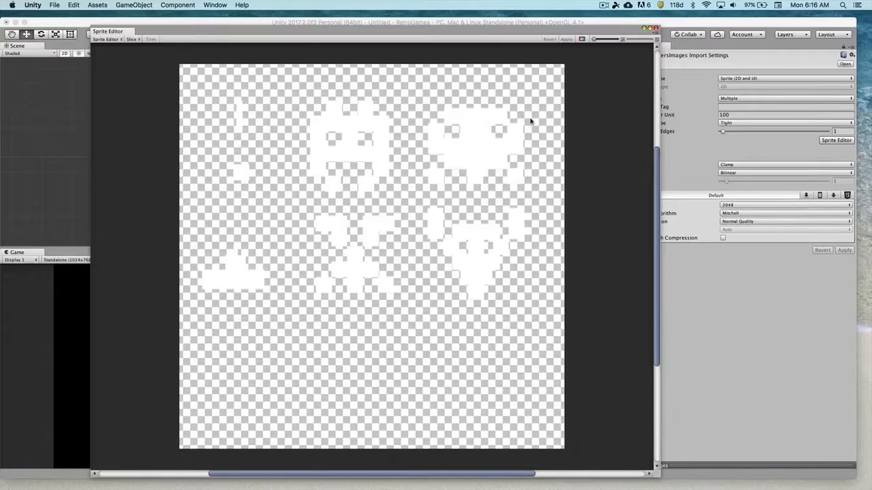
pyautogui.click(582, 39)
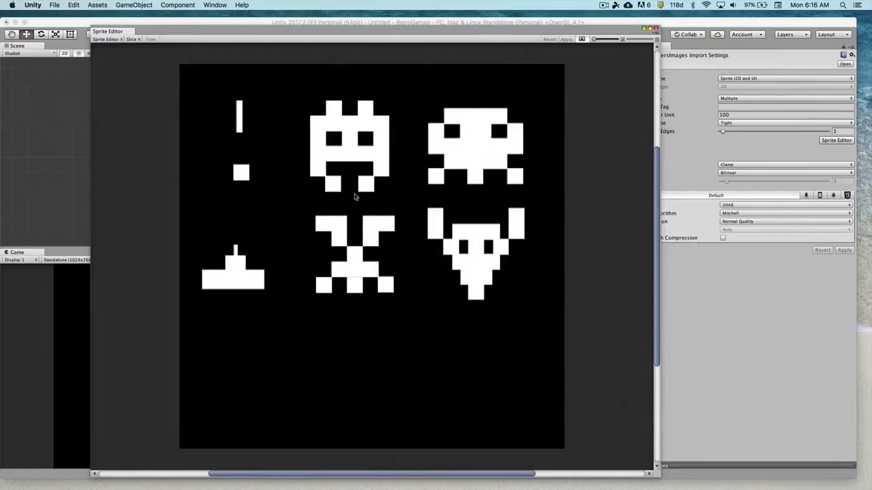
# Step: Slice the InvadersImages sheet with the Automatic type, Center pivot and Delete Existing method
pyautogui.click(132, 38)
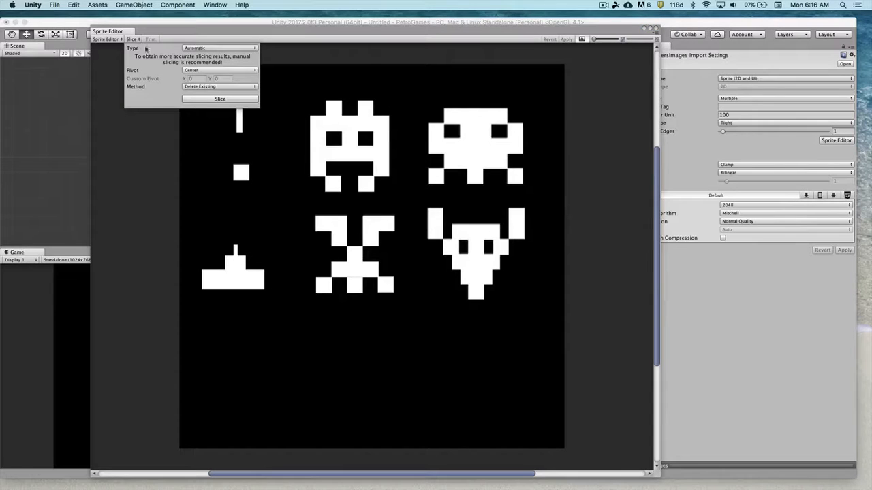
pyautogui.click(217, 101)
pyautogui.click(400, 81)
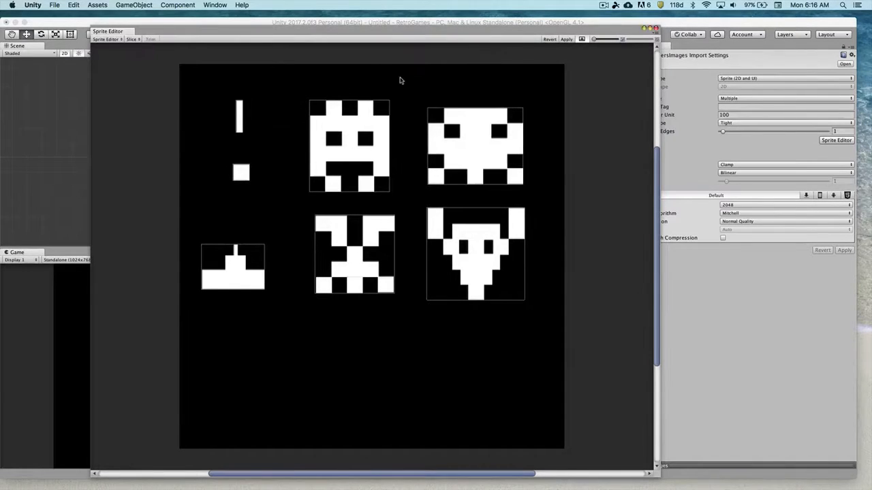
# Step: Examine each sliced sprite on the sheet to check how the shapes were separated
pyautogui.click(330, 155)
pyautogui.click(243, 117)
pyautogui.click(241, 173)
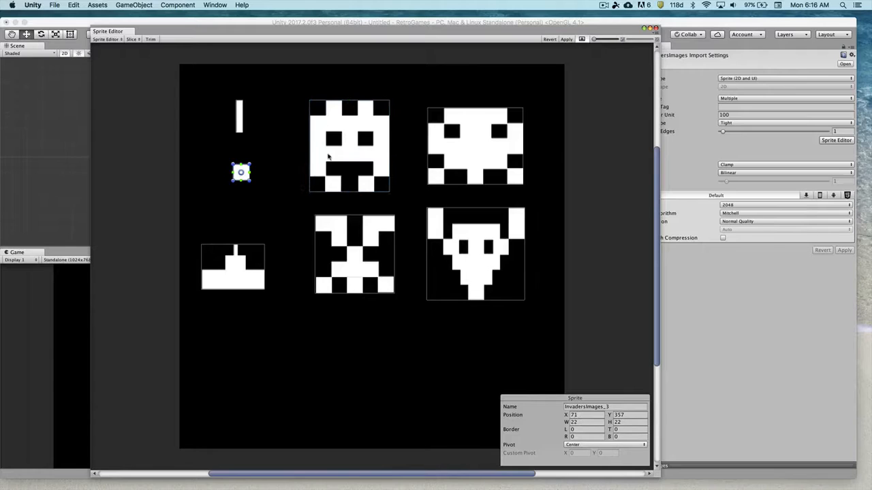
pyautogui.click(331, 156)
pyautogui.click(485, 142)
pyautogui.click(452, 257)
pyautogui.click(346, 254)
pyautogui.click(220, 271)
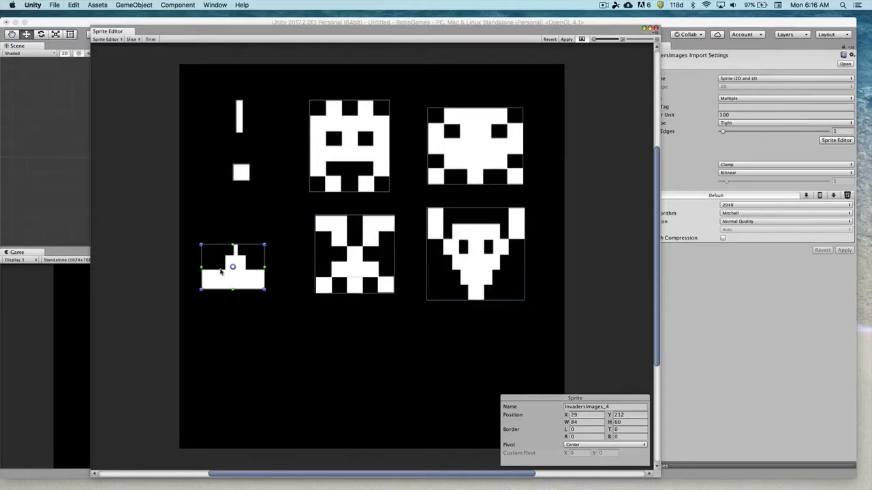
# Step: Rename the narrow vertical bar sprite, and name the upper alien sprite beside it Alien1
pyautogui.click(240, 115)
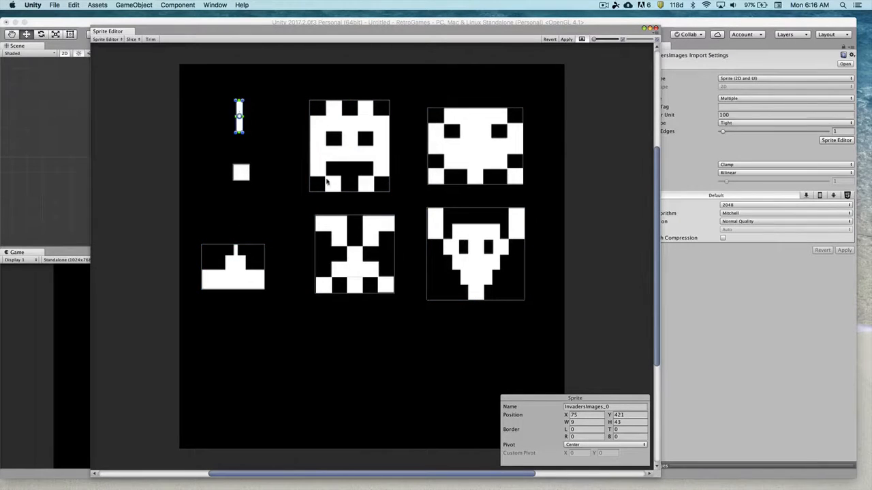
pyautogui.click(611, 406)
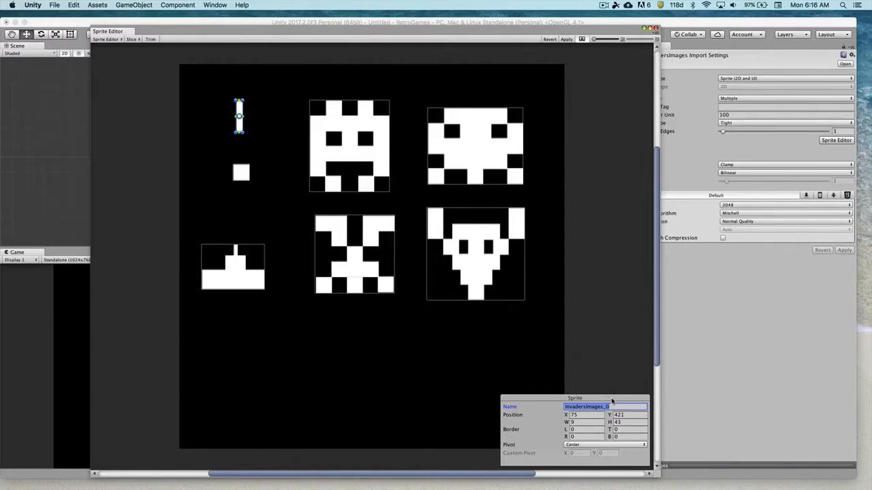
pyautogui.write('B')
pyautogui.click(363, 114)
pyautogui.click(616, 407)
pyautogui.write('Alien1')
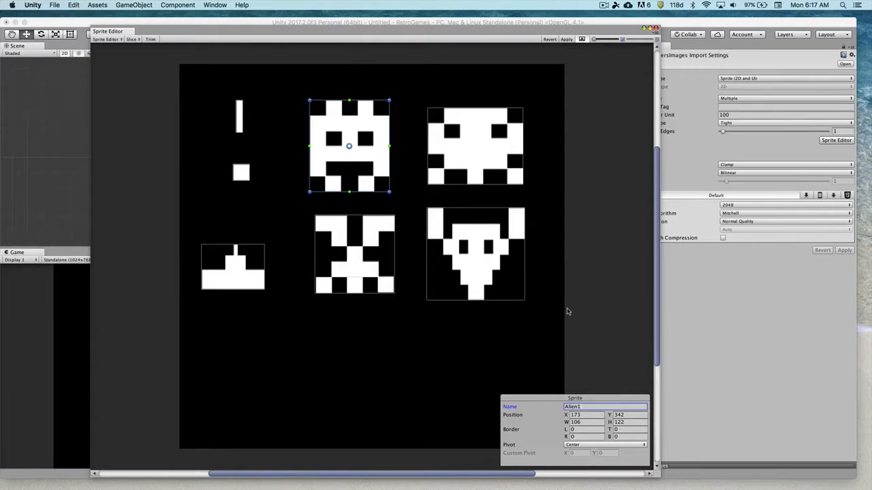
# Step: Rename the alien sprite in the sheet's upper-right area to Alien2
pyautogui.click(464, 127)
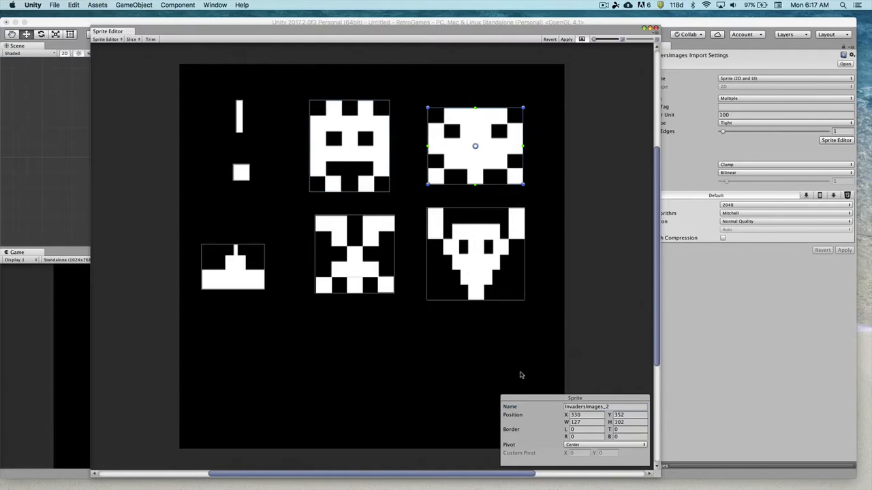
pyautogui.click(626, 405)
pyautogui.write('Alien')
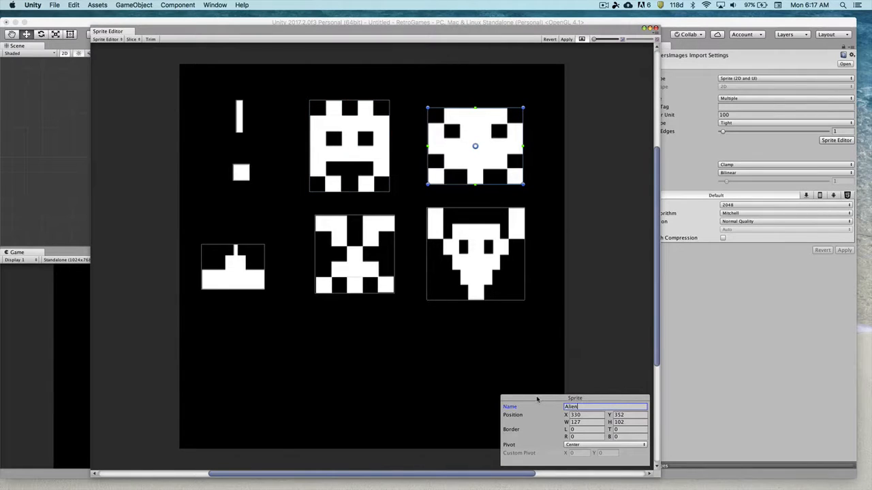
pyautogui.write('2')
# Step: Rename the small square sprite to base
pyautogui.click(241, 172)
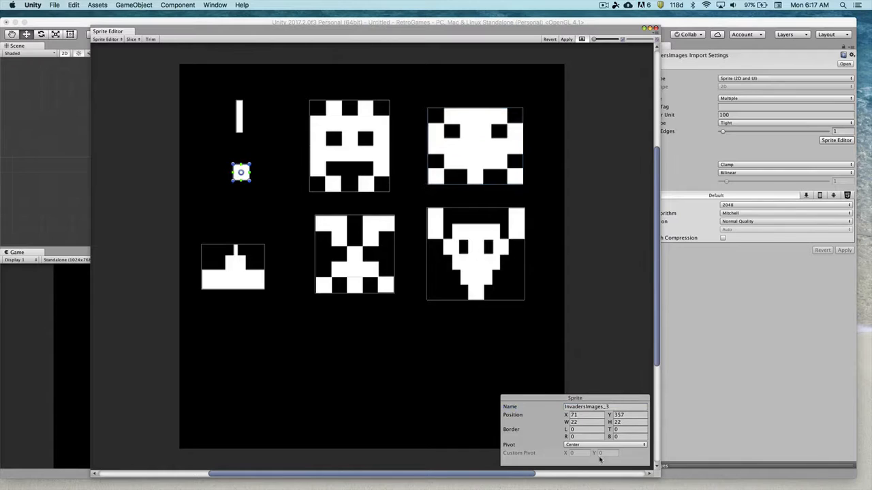
pyautogui.click(615, 406)
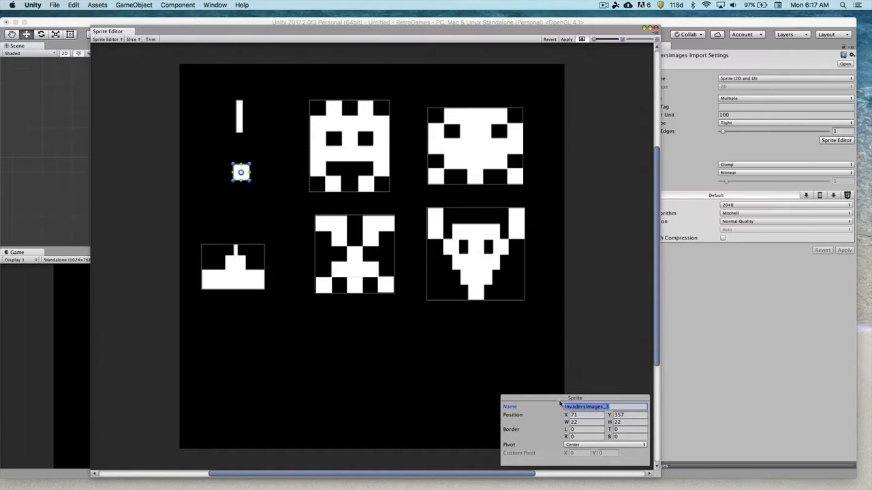
pyautogui.write('base')
# Step: Rename the X-shaped alien sprite in the middle of the lower row to Alien3
pyautogui.click(360, 256)
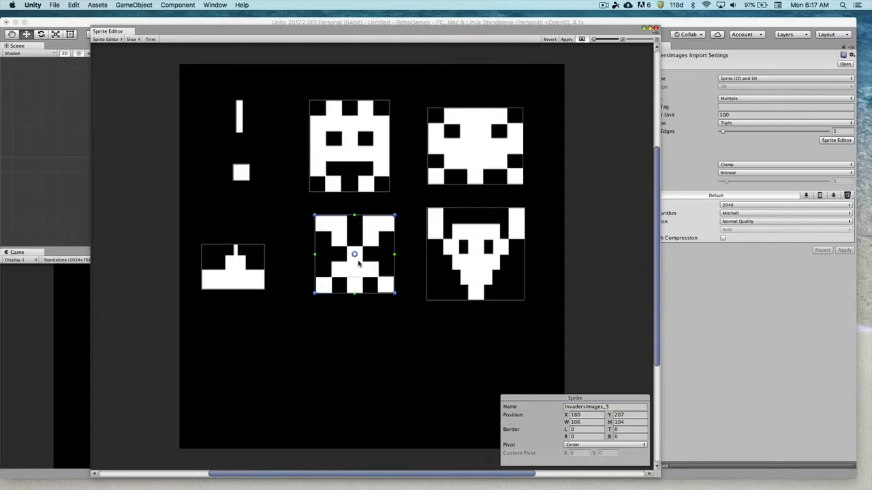
pyautogui.click(618, 407)
pyautogui.write('Alien3')
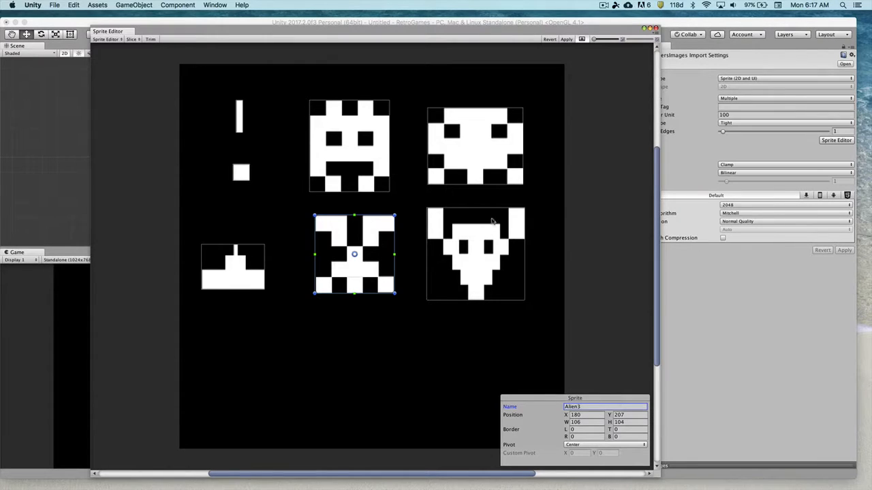
# Step: Rename the horned alien sprite in the sheet's lower-right area to Alien4
pyautogui.click(473, 249)
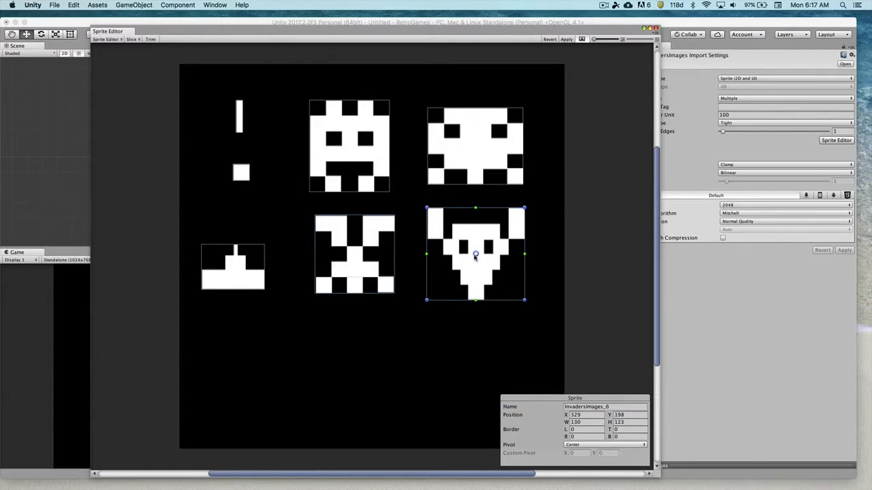
pyautogui.click(621, 407)
pyautogui.write('Alien4')
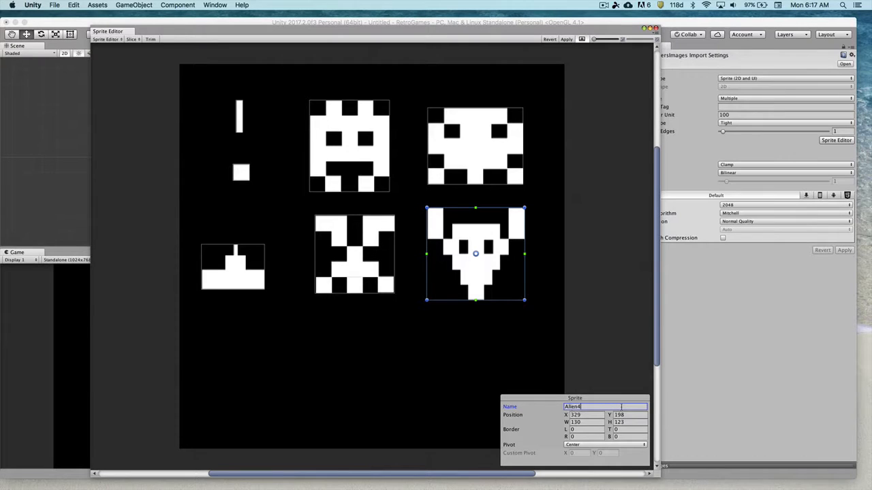
# Step: Rename the cannon-shaped sprite in the sheet's lower-left area to gunship
pyautogui.click(239, 273)
pyautogui.click(610, 407)
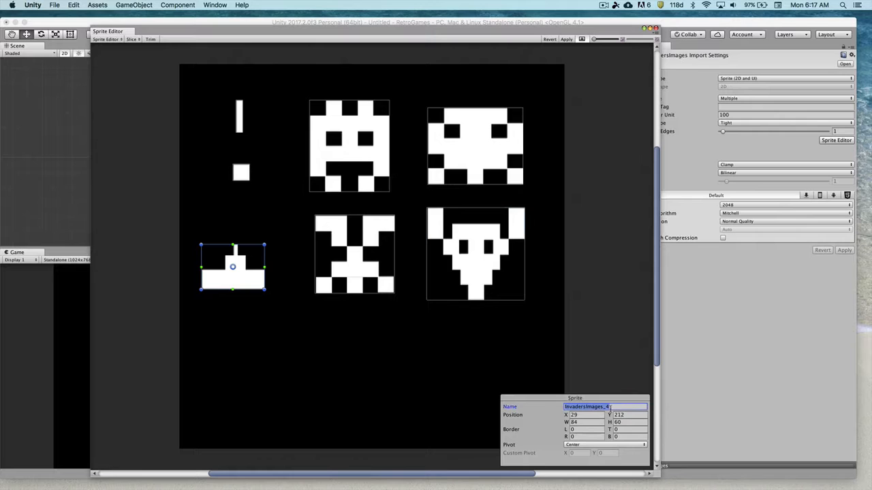
pyautogui.write('gunship')
# Step: Examine the slice edges of the upper alien, the small square and the bullet sprites close up for grey border pixels
pyautogui.scroll(6, 288, 211)
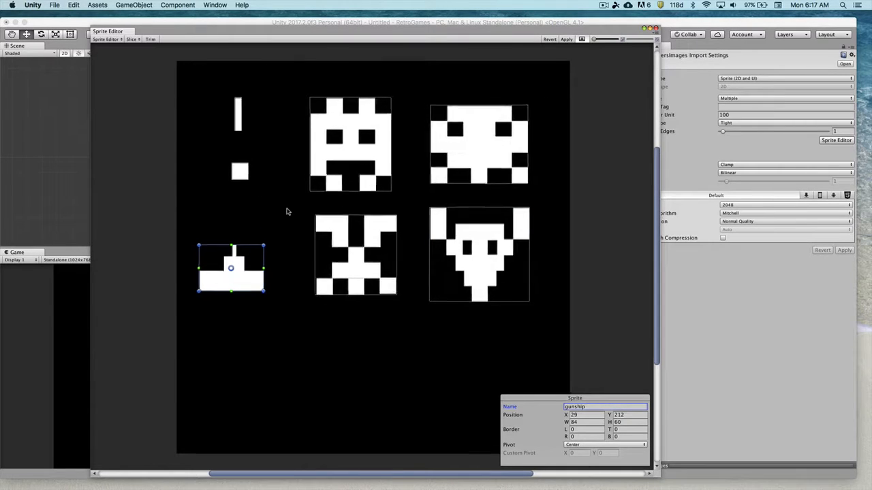
pyautogui.scroll(2, 348, 109)
pyautogui.scroll(2, 321, 237)
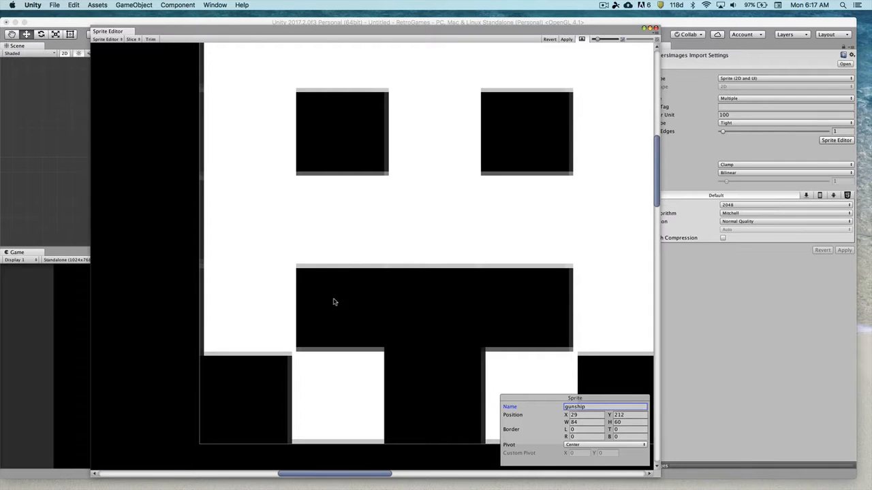
pyautogui.moveTo(316, 329); pyautogui.dragTo(554, 333, button='middle')
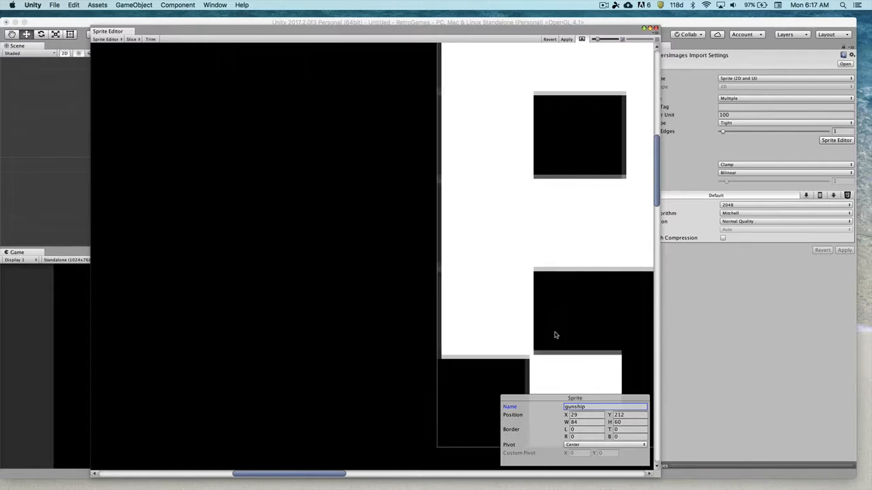
pyautogui.moveTo(311, 280); pyautogui.dragTo(514, 234, button='middle')
pyautogui.moveTo(394, 219); pyautogui.dragTo(438, 208, button='middle')
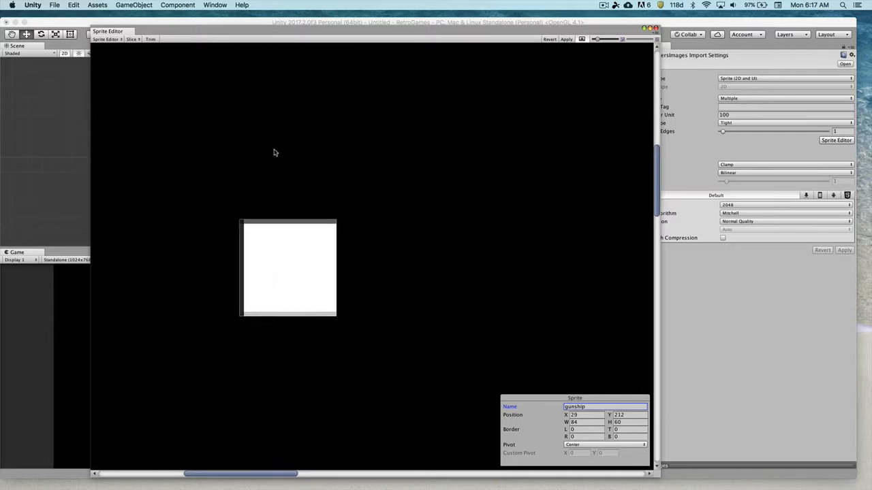
pyautogui.moveTo(274, 150); pyautogui.dragTo(238, 203, button='middle')
pyautogui.moveTo(252, 118); pyautogui.dragTo(267, 341, button='middle')
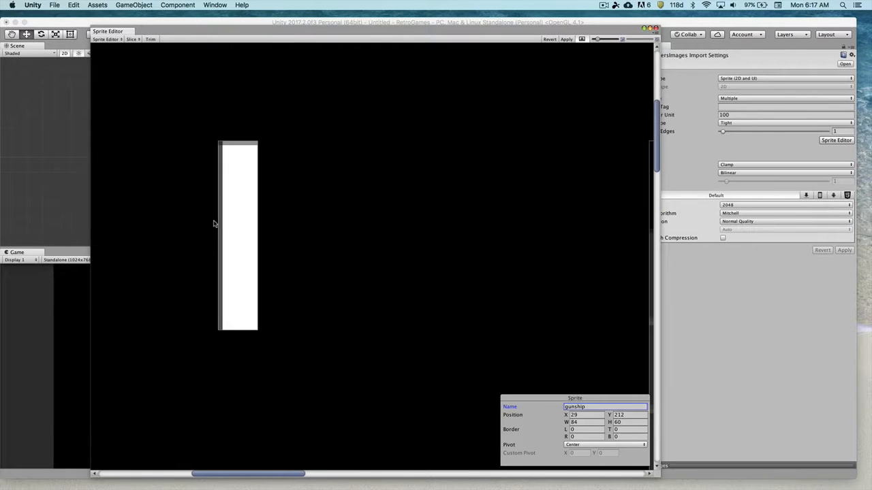
pyautogui.click(225, 210)
pyautogui.scroll(5, 218, 151)
pyautogui.moveTo(260, 177); pyautogui.dragTo(417, 264, button='middle')
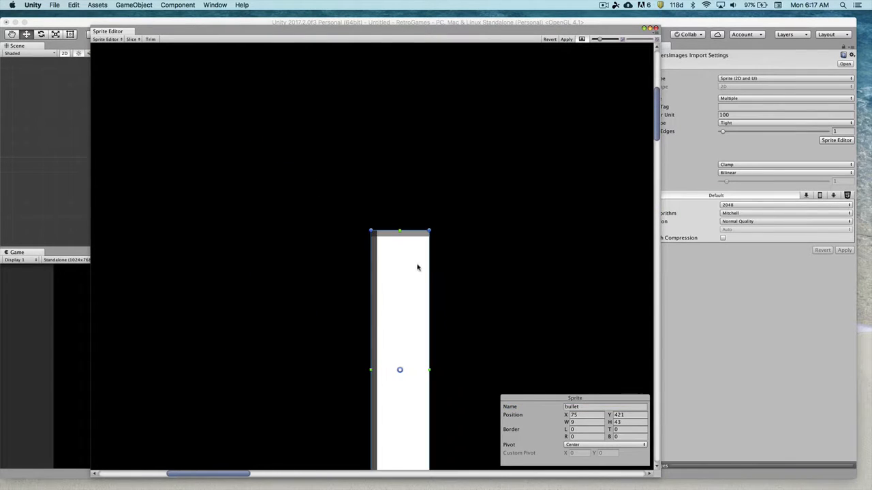
pyautogui.moveTo(481, 264); pyautogui.dragTo(419, 186, button='middle')
pyautogui.scroll(-3, 443, 298)
pyautogui.moveTo(404, 343); pyautogui.dragTo(345, 239, button='middle')
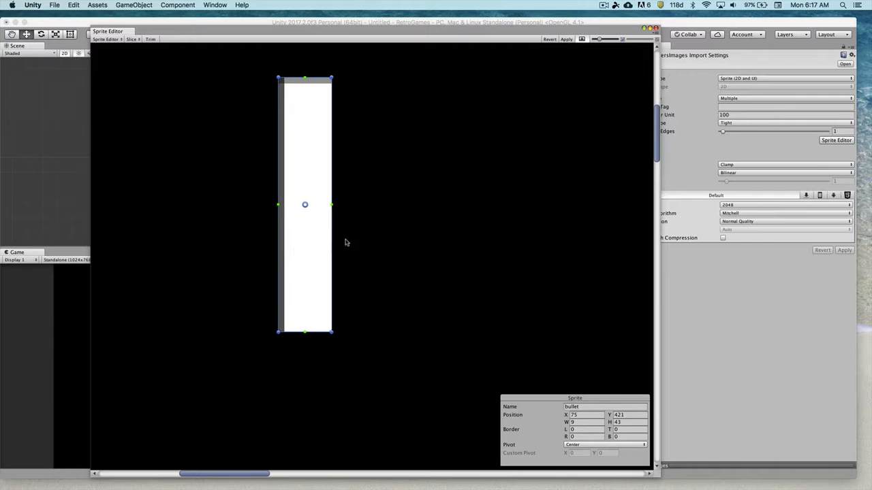
pyautogui.moveTo(399, 267); pyautogui.dragTo(389, 244, button='middle')
pyautogui.moveTo(283, 401); pyautogui.dragTo(313, 263, button='middle')
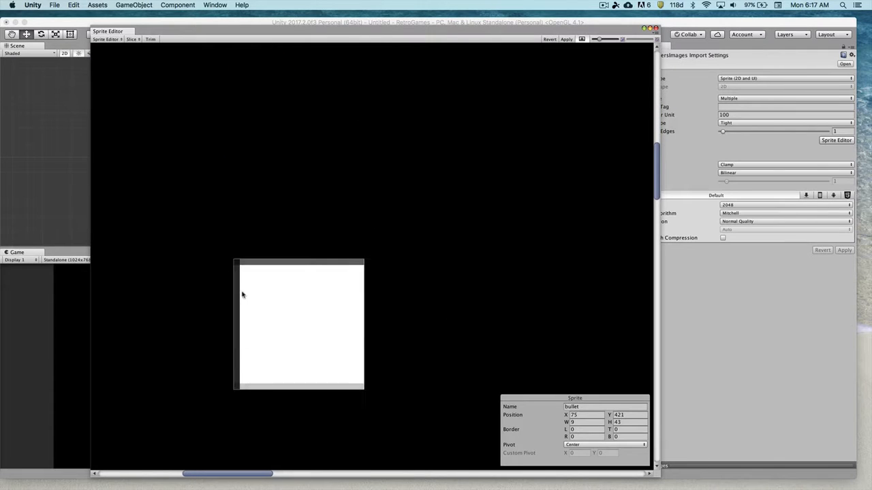
# Step: Trim the base sprite's slice on all four sides to 20 by 20 pixels at X 72, Y 358
pyautogui.scroll(8, 245, 209)
pyautogui.moveTo(236, 257); pyautogui.dragTo(346, 262, button='middle')
pyautogui.moveTo(543, 277); pyautogui.dragTo(453, 200, button='middle')
pyautogui.click(315, 243)
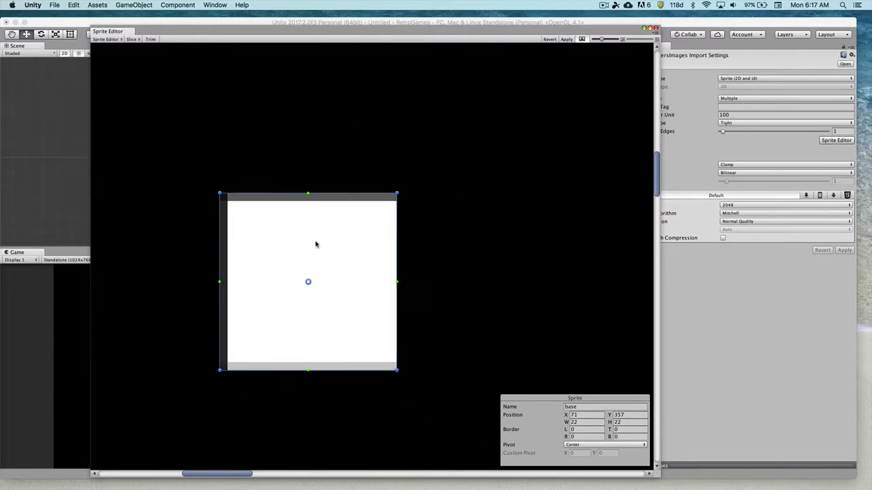
pyautogui.scroll(1, 324, 192)
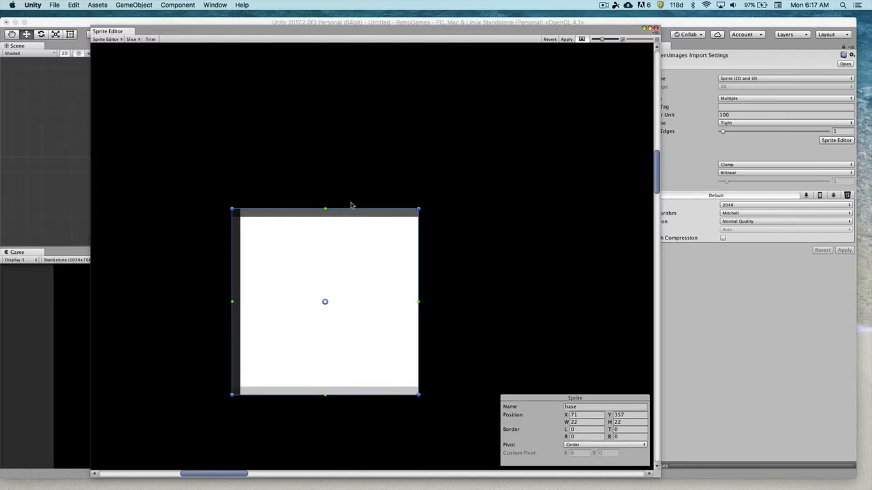
pyautogui.moveTo(351, 209); pyautogui.dragTo(350, 217)
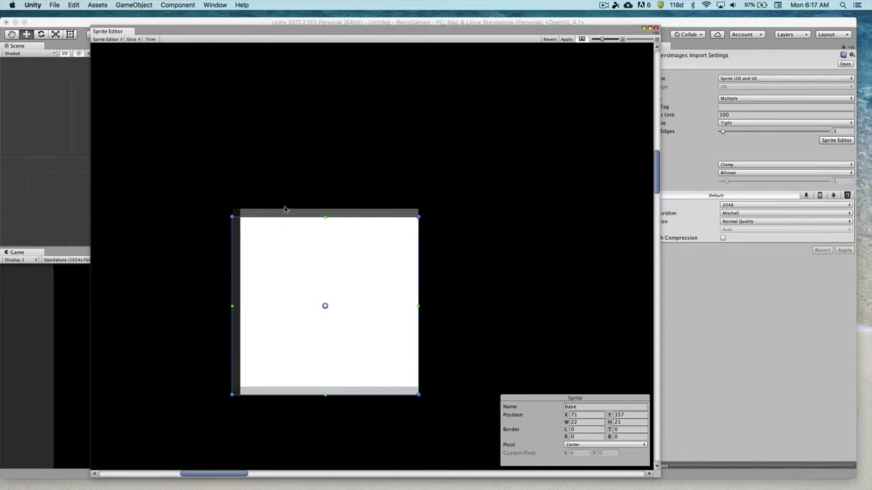
pyautogui.moveTo(232, 243); pyautogui.dragTo(240, 243)
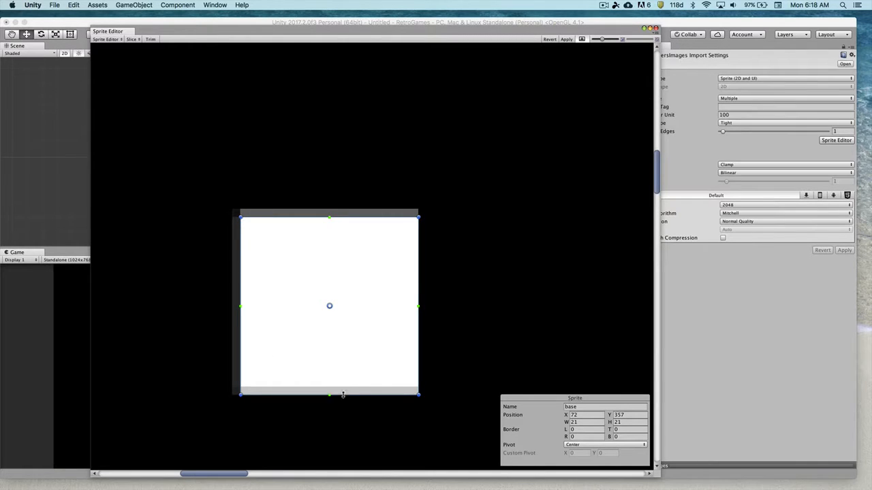
pyautogui.moveTo(342, 394); pyautogui.dragTo(344, 390)
pyautogui.click(420, 325)
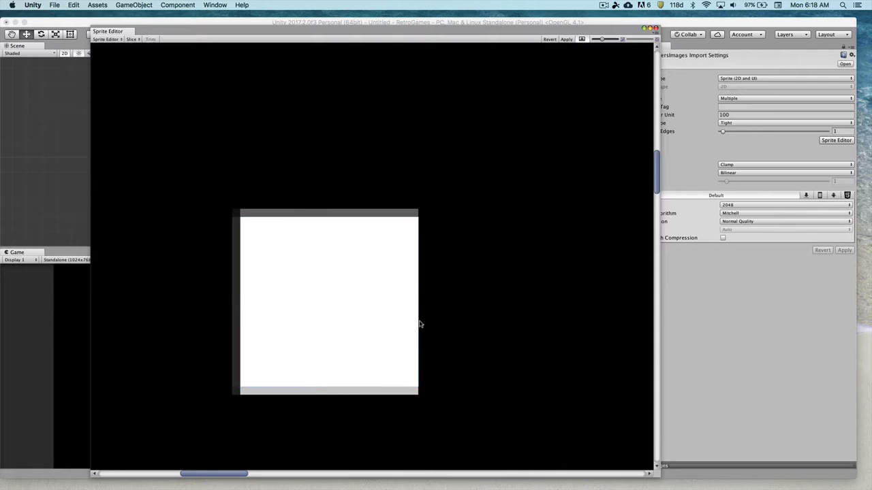
pyautogui.click(414, 325)
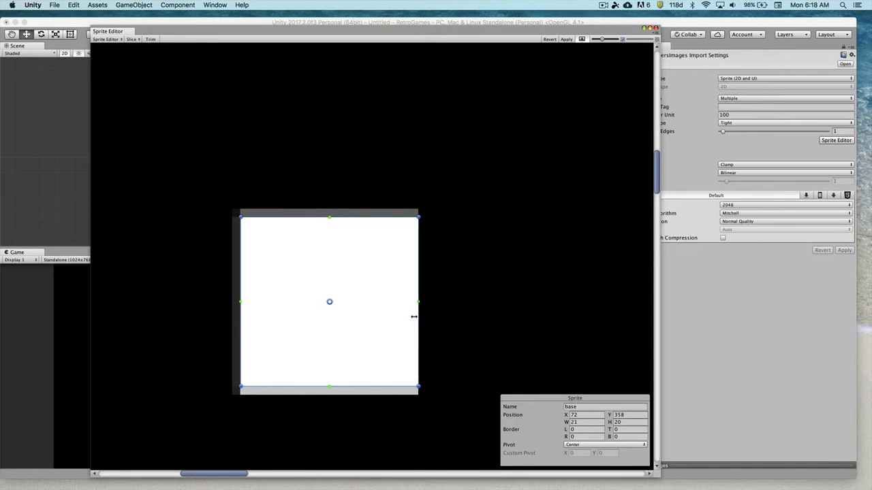
pyautogui.moveTo(413, 316); pyautogui.dragTo(409, 317)
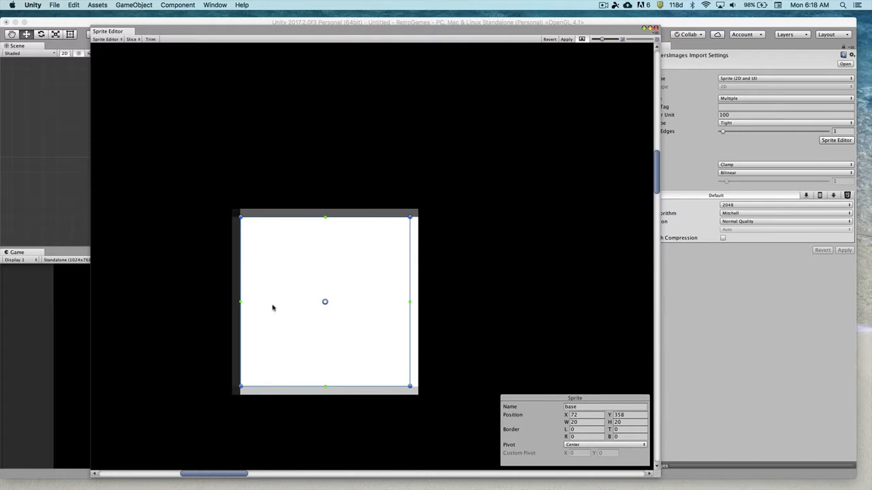
pyautogui.scroll(2, 389, 233)
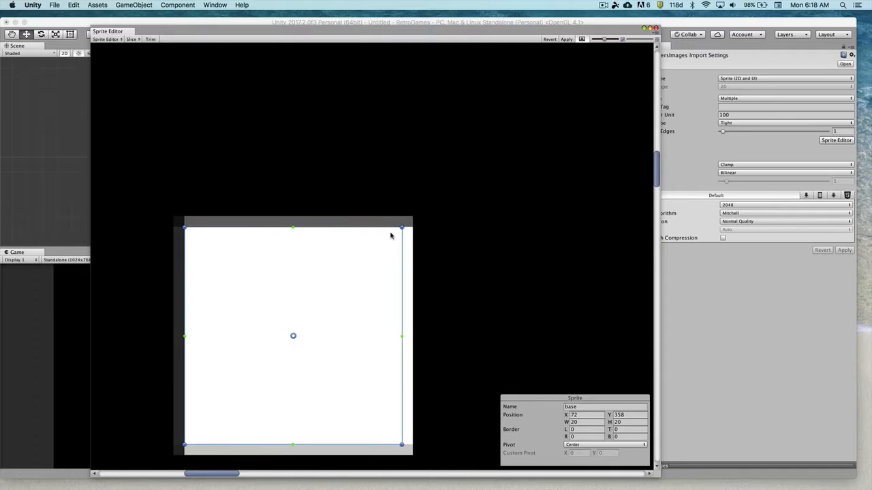
# Step: Trim the grey upper and left edges off the bullet sprite's slice, making it 8 by 42 pixels at X 76, Y 421
pyautogui.scroll(-6, 402, 224)
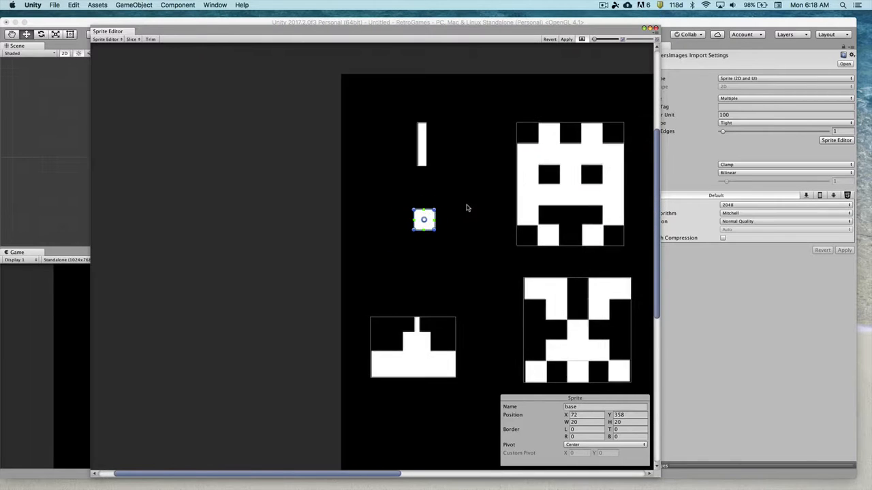
pyautogui.scroll(6, 466, 208)
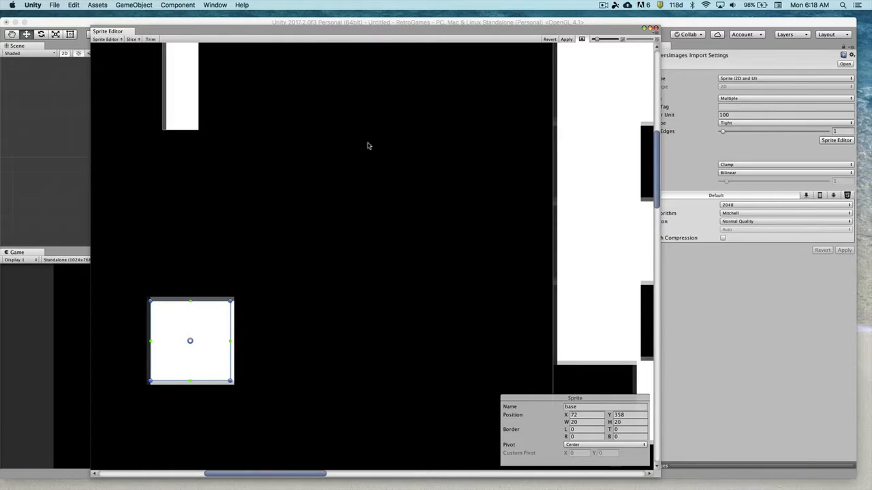
pyautogui.moveTo(345, 126); pyautogui.dragTo(560, 319, button='middle')
pyautogui.click(401, 198)
pyautogui.scroll(2, 397, 186)
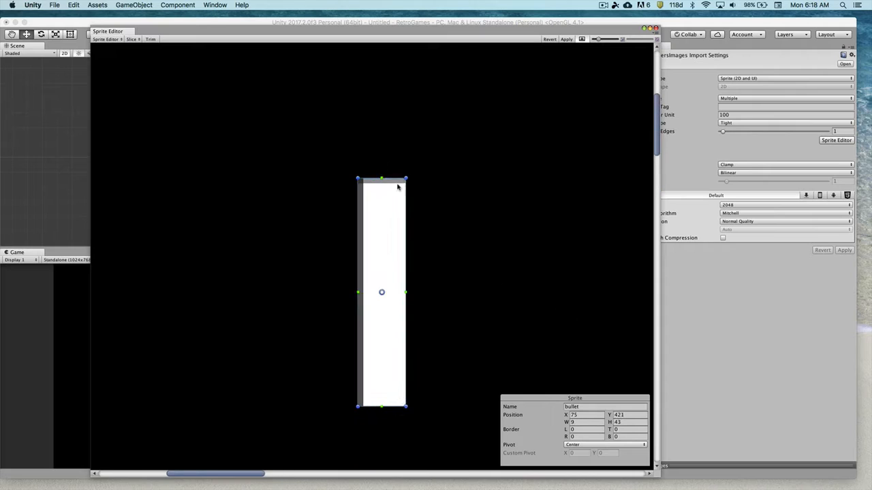
pyautogui.scroll(2, 398, 187)
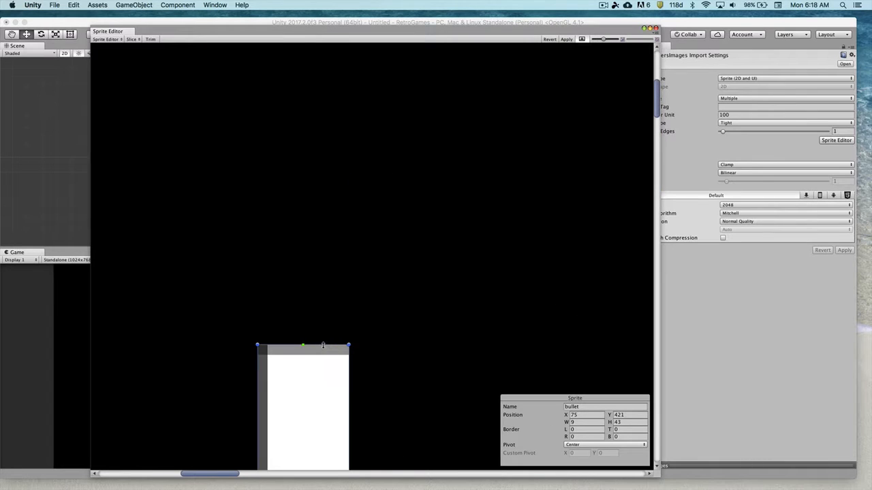
pyautogui.moveTo(323, 345); pyautogui.dragTo(325, 356)
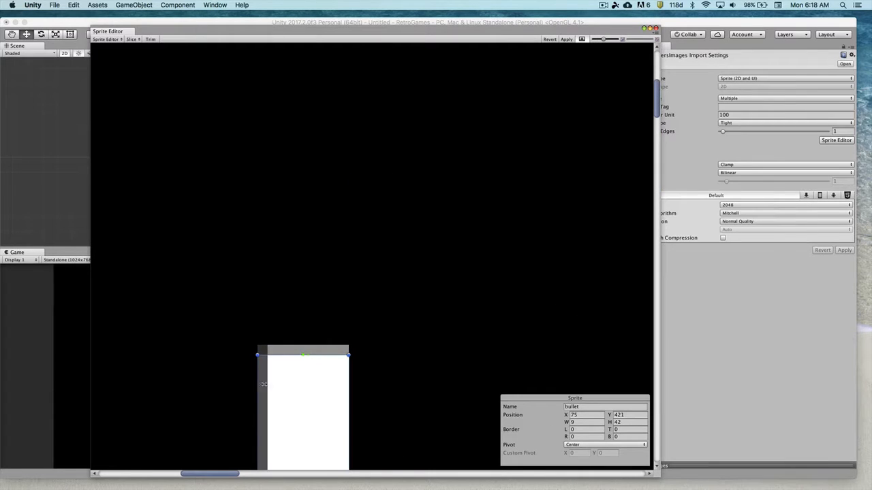
pyautogui.moveTo(264, 385); pyautogui.dragTo(272, 387)
# Step: Check the trimmed base and bullet slices, apply the sprite sheet changes and close the Sprite Editor
pyautogui.scroll(-2, 351, 354)
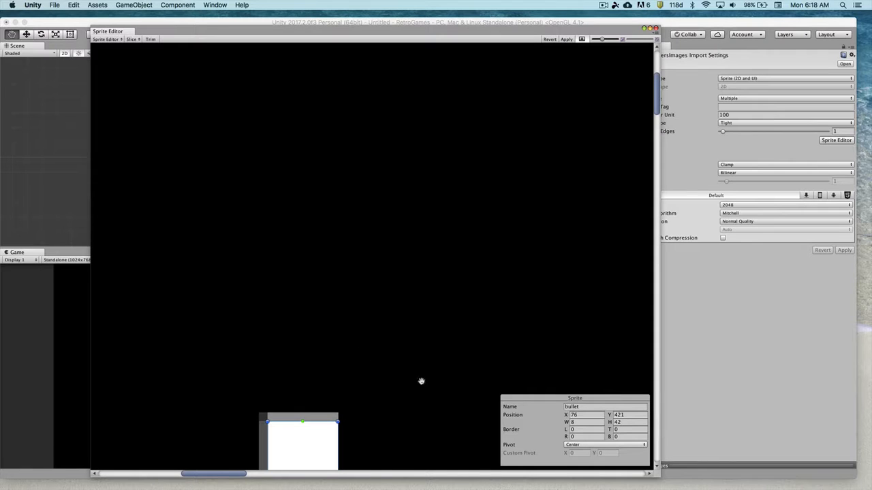
pyautogui.moveTo(410, 360); pyautogui.dragTo(376, 194, button='middle')
pyautogui.scroll(-3, 397, 291)
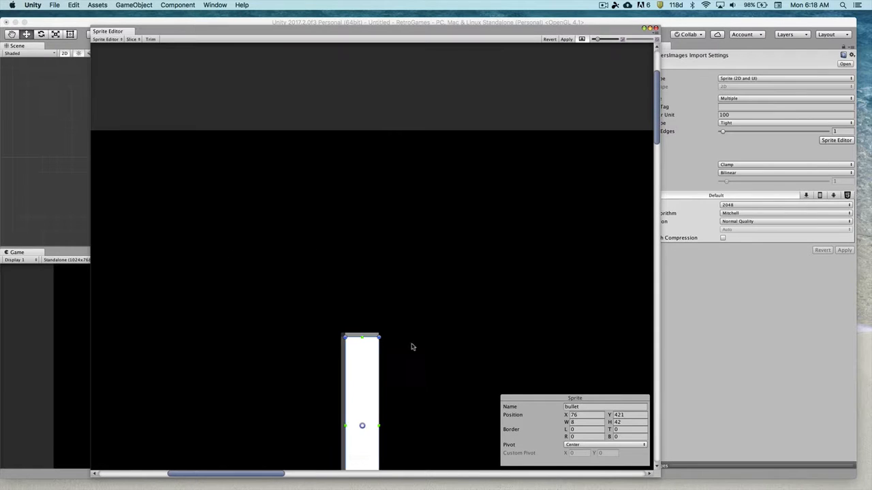
pyautogui.scroll(-6, 412, 348)
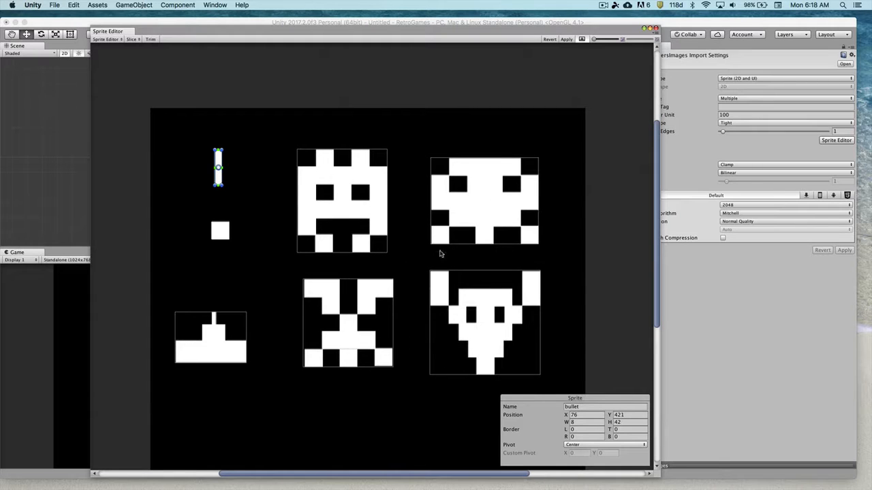
pyautogui.click(220, 231)
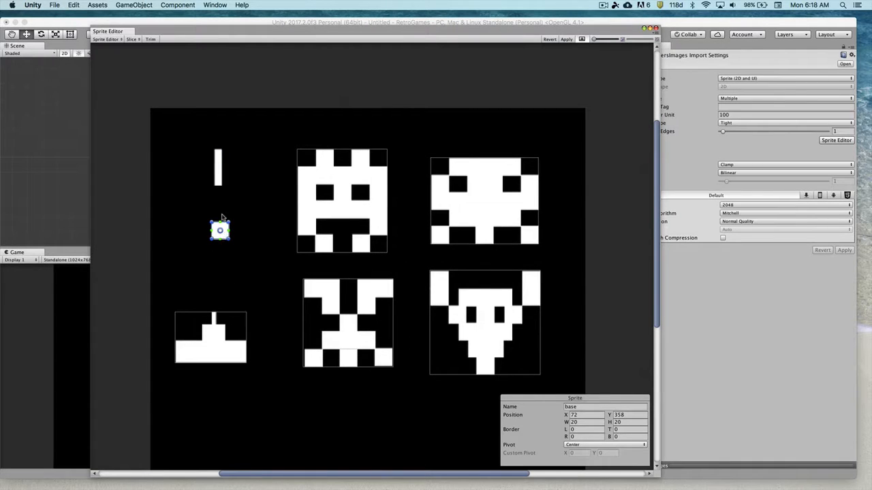
pyautogui.click(217, 176)
pyautogui.click(568, 40)
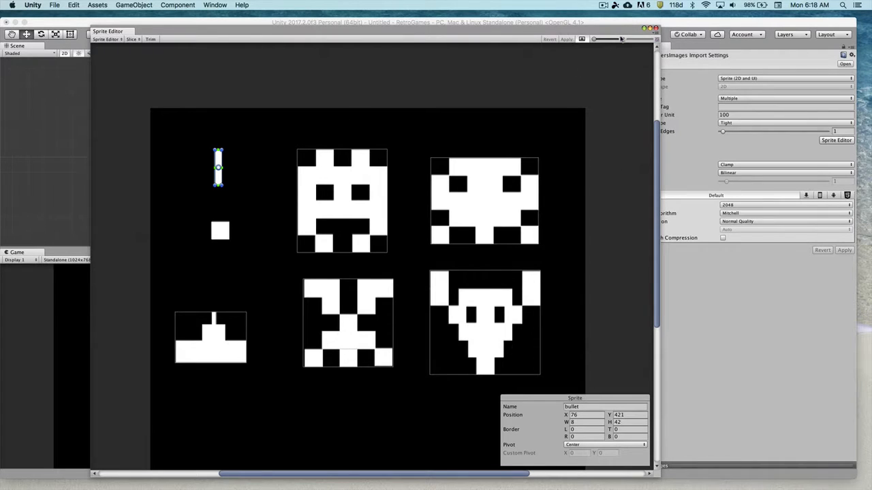
pyautogui.click(655, 29)
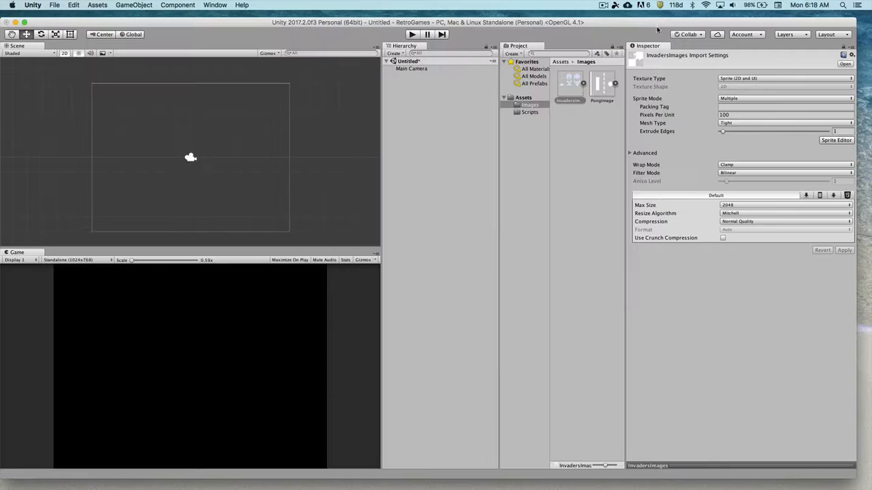
# Step: Place Alien1 to Alien4 sprites in a row near the top of the camera frame and the gunship at its bottom centre, about X -0.18, Y -4.53
pyautogui.click(583, 84)
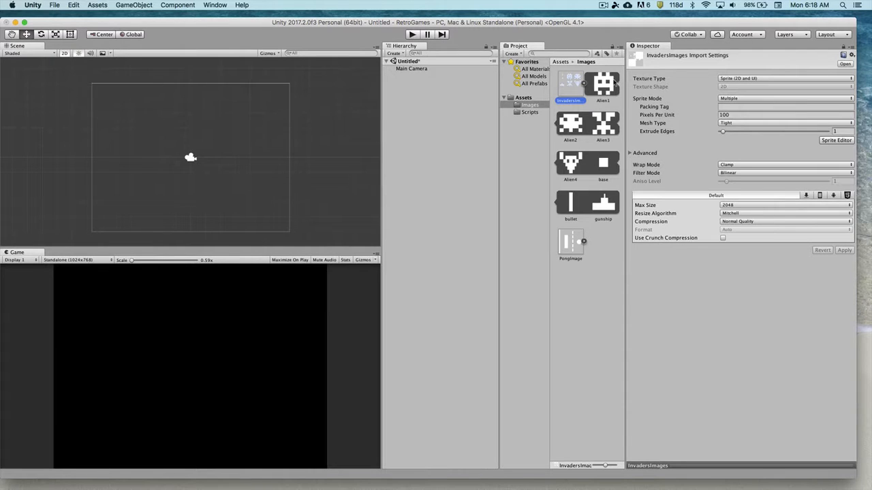
pyautogui.moveTo(603, 87); pyautogui.dragTo(124, 104)
pyautogui.moveTo(569, 135); pyautogui.dragTo(177, 106)
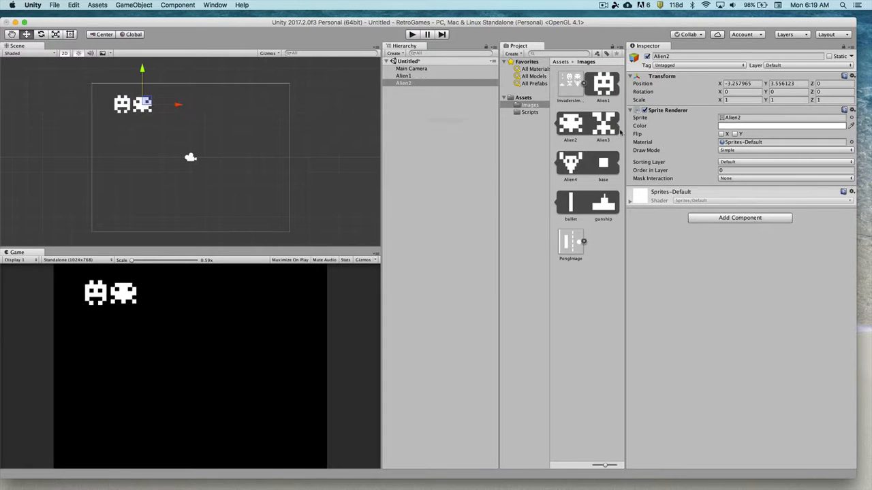
pyautogui.moveTo(603, 123); pyautogui.dragTo(166, 108)
pyautogui.moveTo(571, 164); pyautogui.dragTo(189, 106)
pyautogui.moveTo(602, 202); pyautogui.dragTo(189, 226)
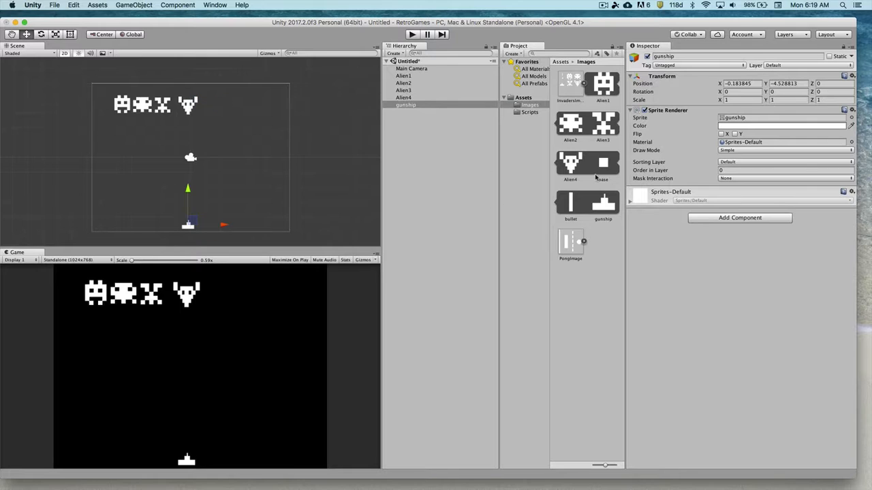
# Step: Place the bullet sprite just above the gunship at about X -0.09, Y -3.27, and the base sprite beside it, slightly lower
pyautogui.moveTo(607, 169); pyautogui.dragTo(170, 213)
pyautogui.moveTo(568, 201); pyautogui.dragTo(194, 206)
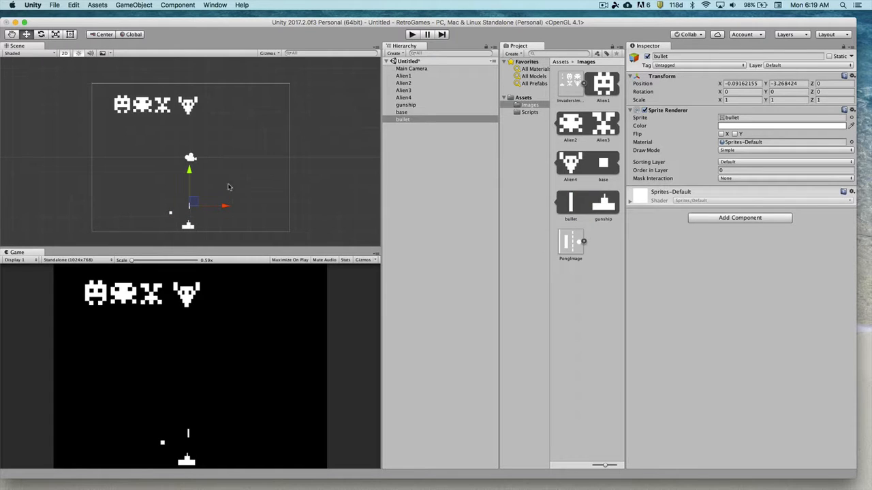
pyautogui.scroll(6, 129, 98)
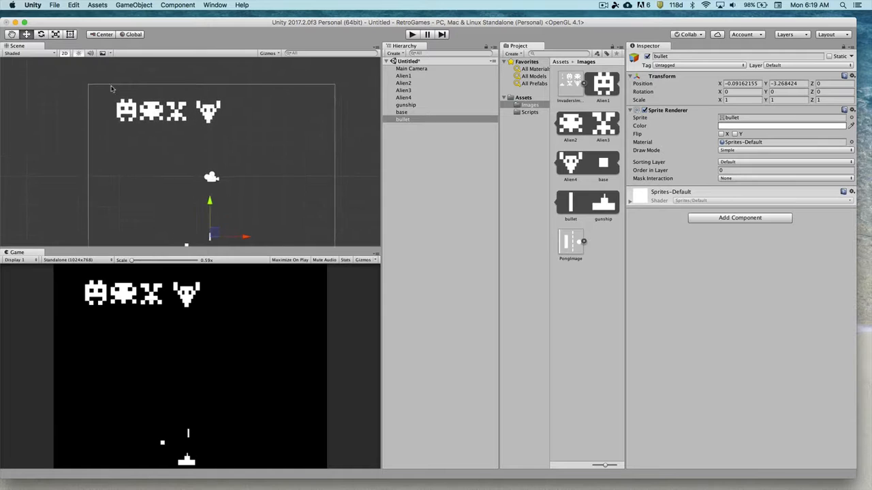
pyautogui.click(109, 108)
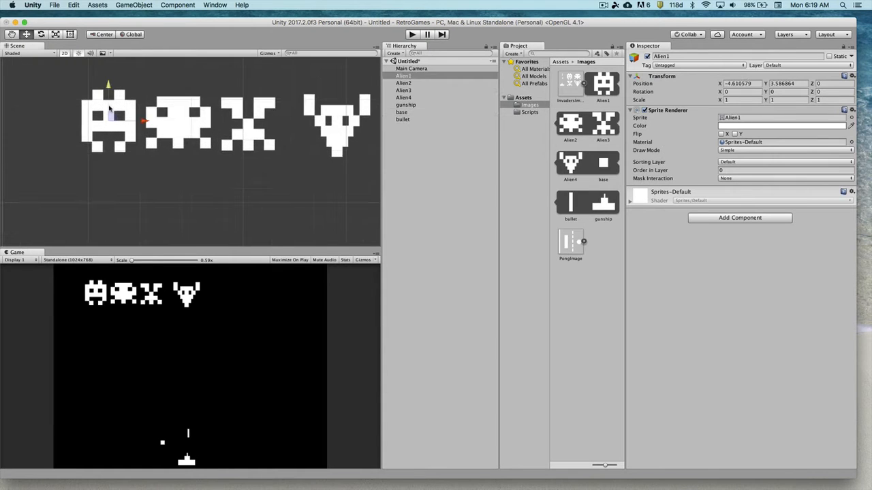
pyautogui.click(70, 34)
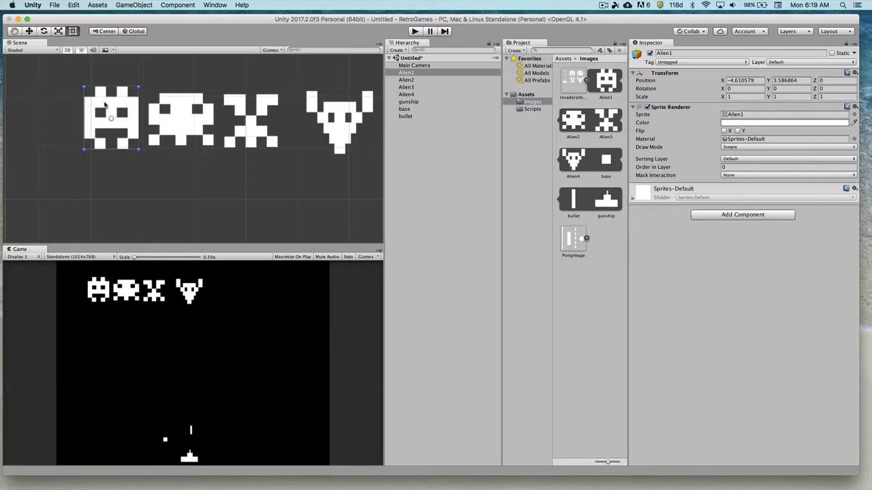
pyautogui.scroll(3, 104, 104)
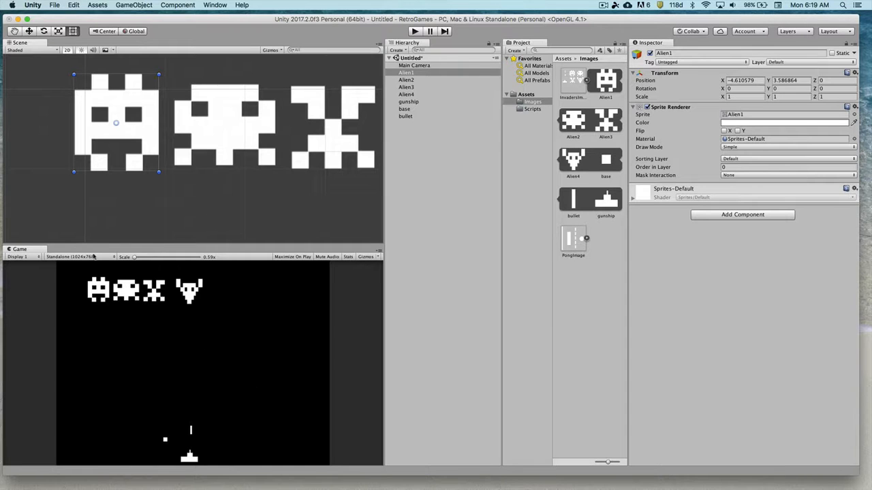
pyautogui.scroll(-3, 123, 144)
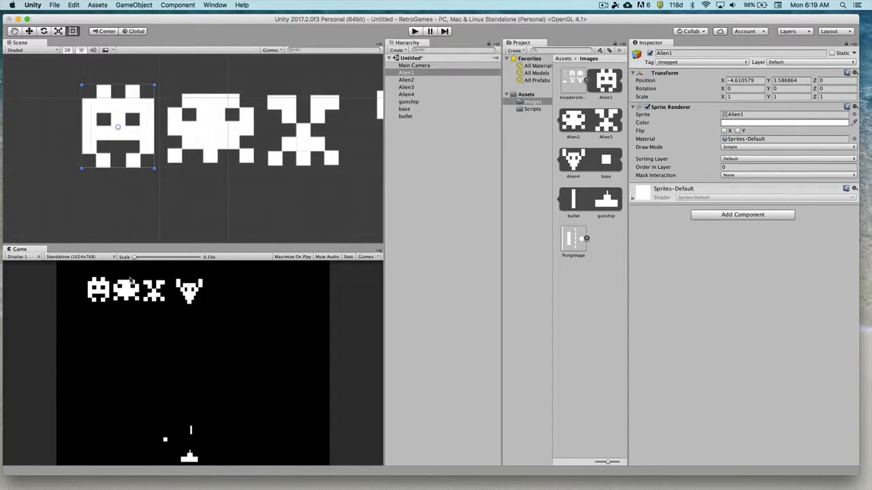
# Step: Duplicate Alien1 to Alien4 together and move the copies beside the originals to extend the row rightward
pyautogui.scroll(-4, 313, 199)
pyautogui.moveTo(224, 140); pyautogui.dragTo(125, 130, button='middle')
pyautogui.moveTo(125, 129); pyautogui.dragTo(304, 191)
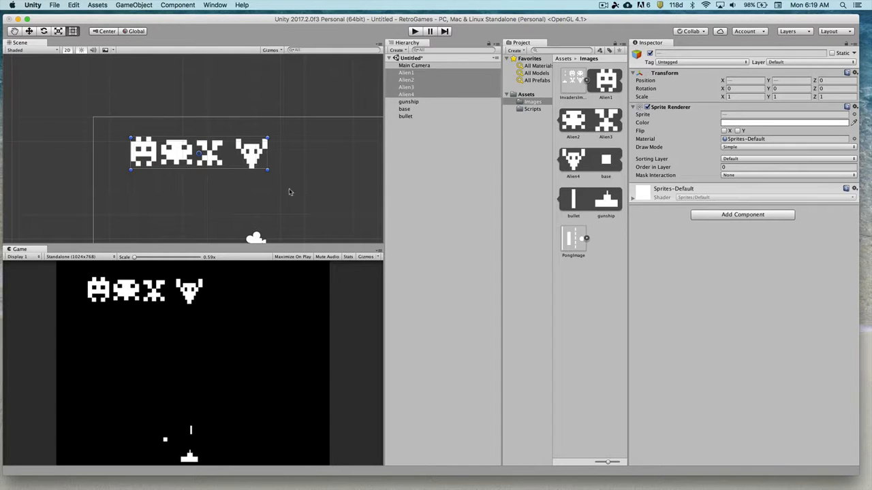
pyautogui.press('q')
pyautogui.press('w')
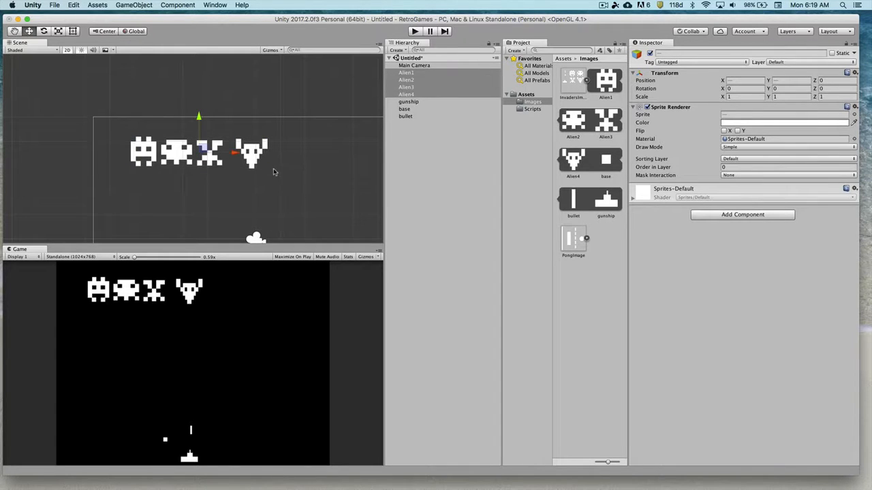
pyautogui.press('super+d')
pyautogui.moveTo(236, 162); pyautogui.dragTo(380, 162)
pyautogui.scroll(-2, 252, 158)
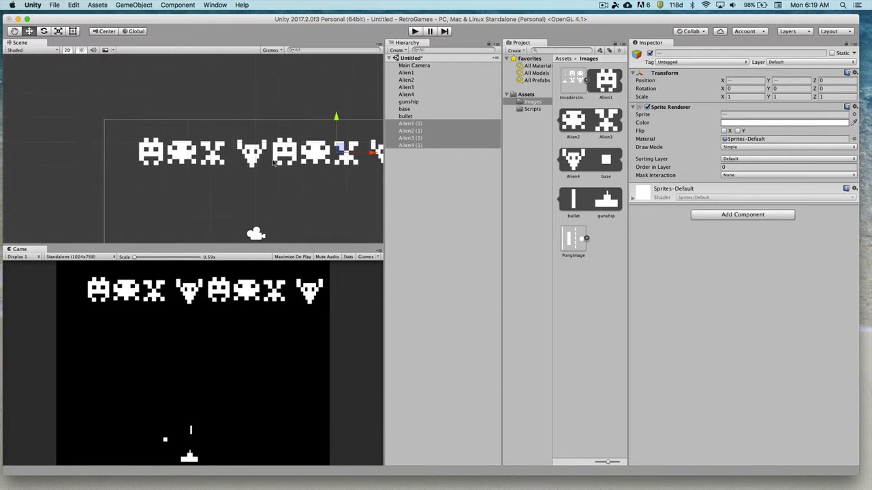
# Step: Select all eight aliens and shift the whole row horizontally and vertically to fit it near the top of the camera frame
pyautogui.moveTo(252, 162); pyautogui.dragTo(193, 158, button='middle')
pyautogui.moveTo(75, 131); pyautogui.dragTo(348, 184)
pyautogui.moveTo(247, 147)
pyautogui.mouseDown()
pyautogui.moveTo(207, 150)
pyautogui.moveTo(252, 147)
pyautogui.mouseUp()
pyautogui.moveTo(215, 113); pyautogui.dragTo(214, 133)
pyautogui.moveTo(251, 171); pyautogui.dragTo(208, 173)
pyautogui.moveTo(175, 139); pyautogui.dragTo(175, 167)
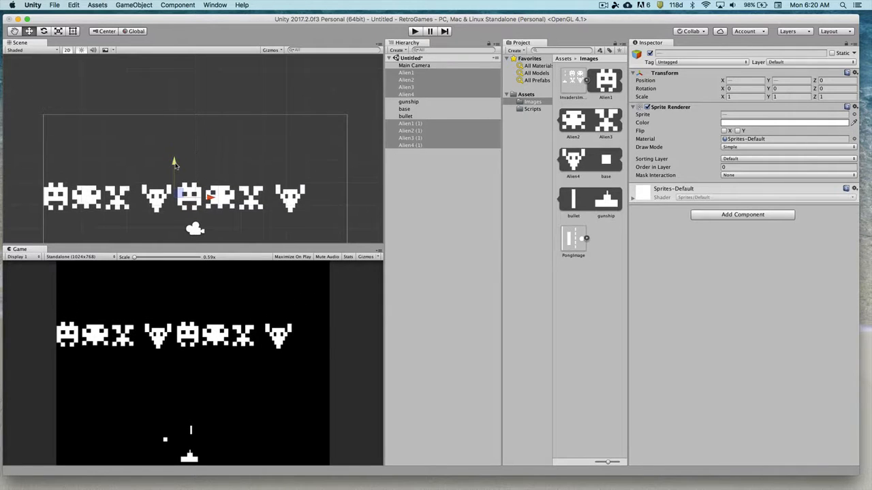
pyautogui.moveTo(211, 197); pyautogui.dragTo(253, 197)
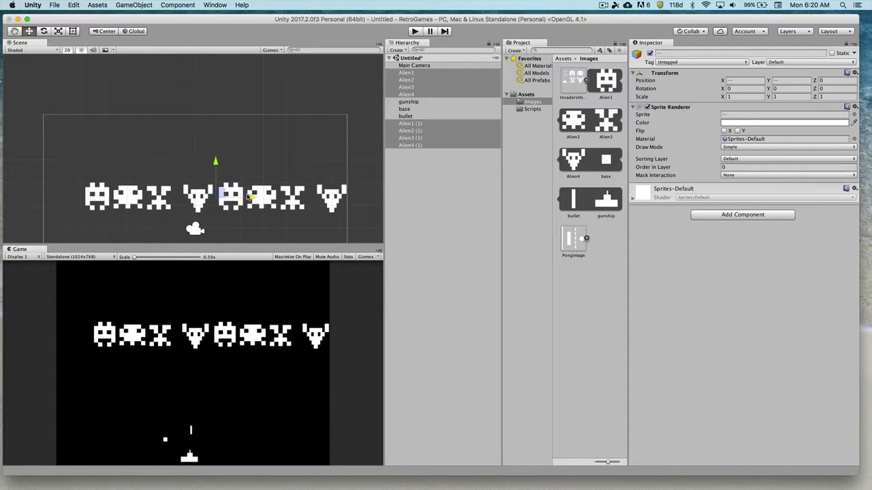
pyautogui.moveTo(215, 164); pyautogui.dragTo(213, 109)
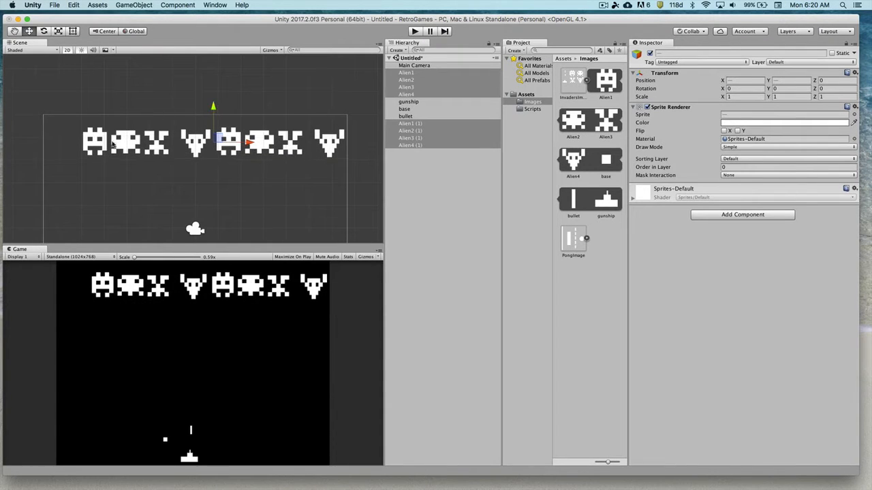
# Step: Duplicate Alien1, place the copy at the left end of the row and shift all nine aliens slightly up and left
pyautogui.click(97, 141)
pyautogui.press('super+d')
pyautogui.moveTo(129, 141); pyautogui.dragTo(101, 141)
pyautogui.moveTo(32, 105); pyautogui.dragTo(358, 175)
pyautogui.moveTo(233, 143); pyautogui.dragTo(232, 143)
pyautogui.moveTo(197, 109)
pyautogui.mouseDown()
pyautogui.moveTo(201, 254)
pyautogui.moveTo(192, 104)
pyautogui.mouseUp()
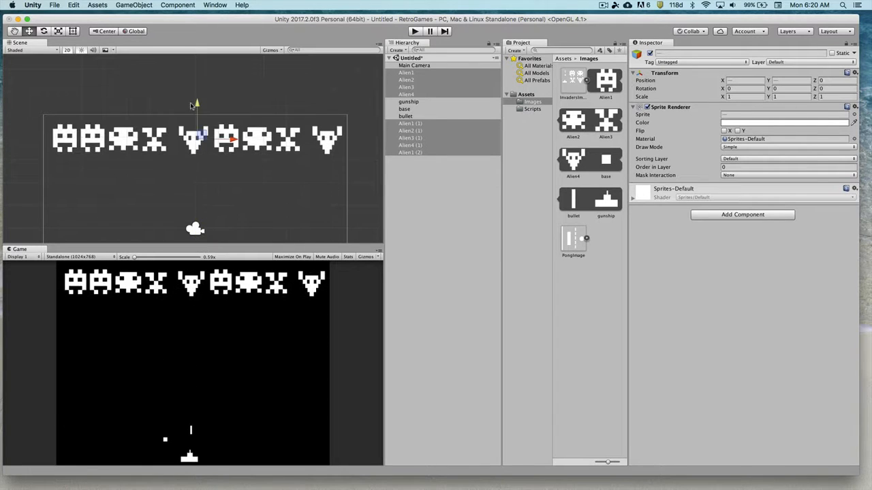
# Step: Undo the alien duplications and row moves back to the original row of four aliens
pyautogui.press('super+z')
pyautogui.press('super+z')
pyautogui.press('super+z')
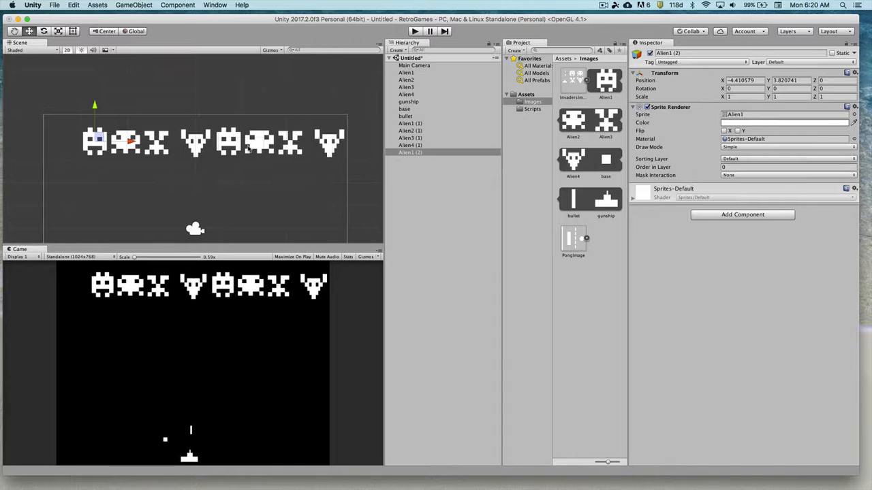
pyautogui.press('super+z')
pyautogui.press('super+z')
pyautogui.press('super+z')
pyautogui.press('super+z')
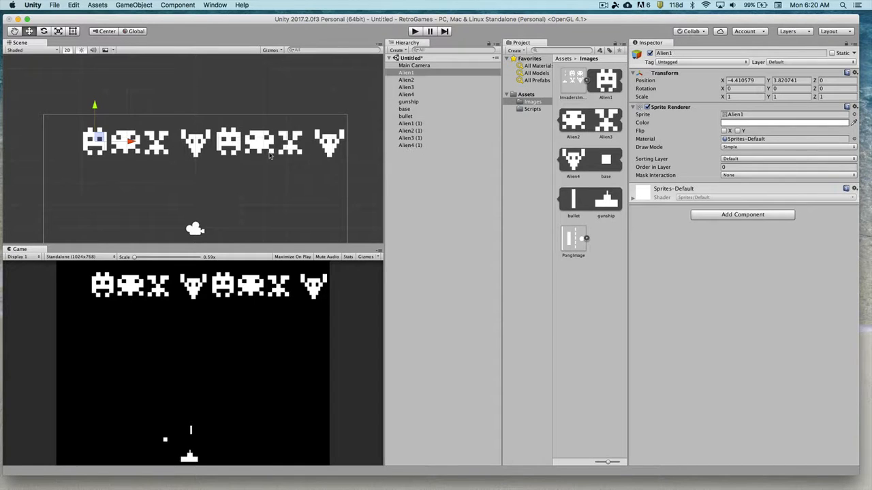
pyautogui.press('super+z')
pyautogui.press('super+z')
pyautogui.press('super+z')
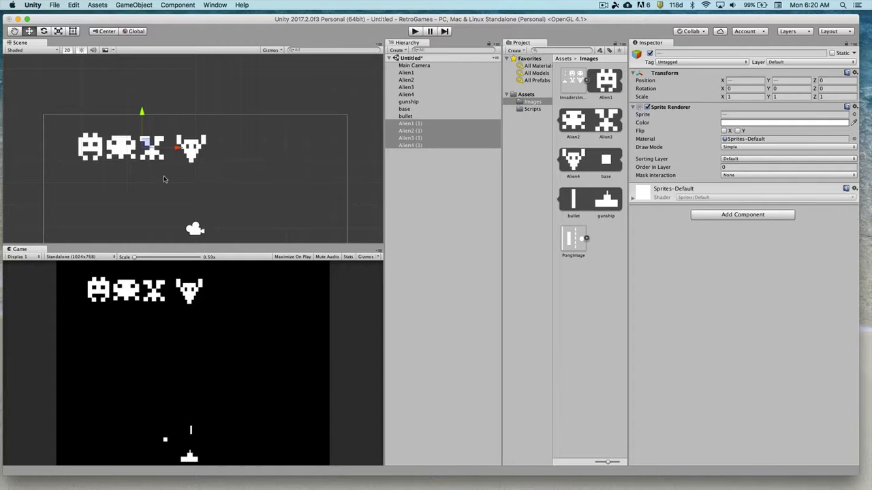
pyautogui.press('super+z')
pyautogui.press('super+z')
# Step: Shrink Alien1 proportionally with the Rect tool to a scale of about 0.69, keeping its upper-left corner in place
pyautogui.moveTo(136, 175); pyautogui.dragTo(199, 160, button='middle')
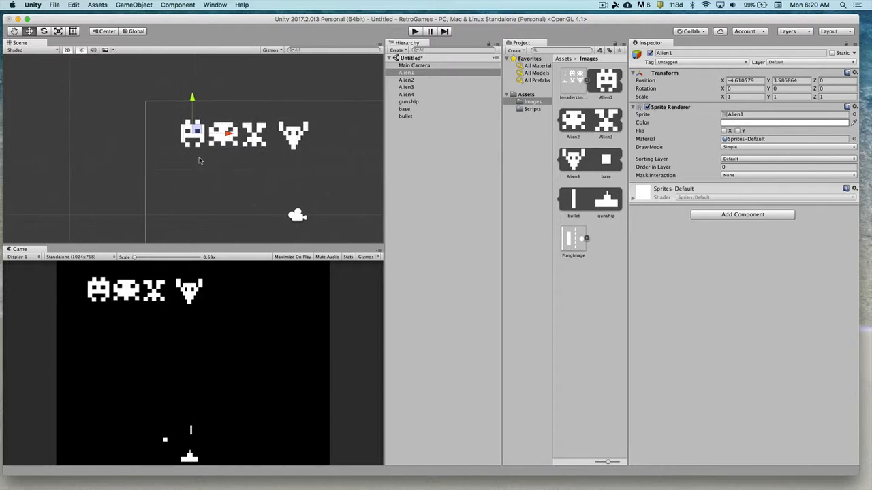
pyautogui.scroll(2, 282, 157)
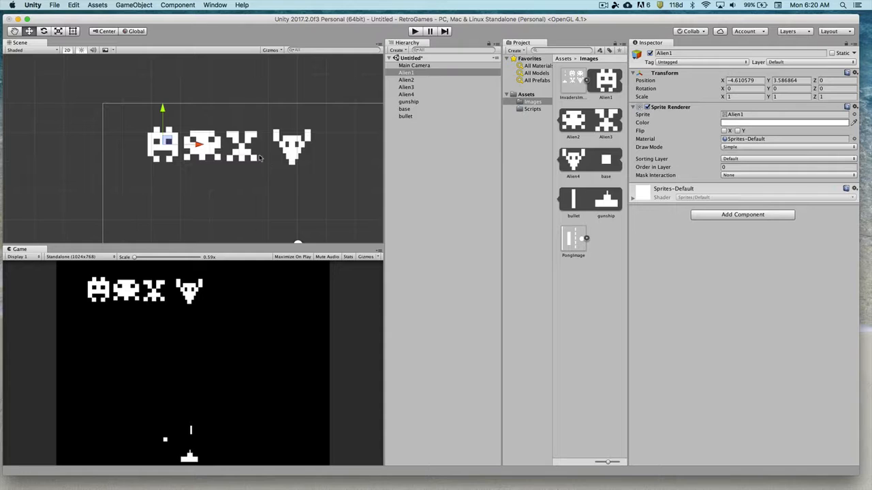
pyautogui.scroll(3, 233, 151)
pyautogui.moveTo(142, 150); pyautogui.dragTo(218, 129, button='middle')
pyautogui.scroll(1, 217, 128)
pyautogui.moveTo(228, 89); pyautogui.dragTo(190, 122, button='middle')
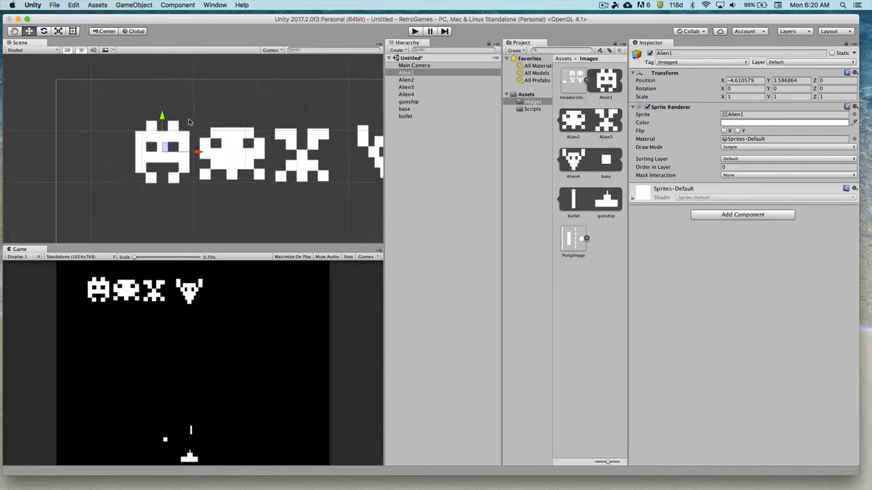
pyautogui.click(77, 34)
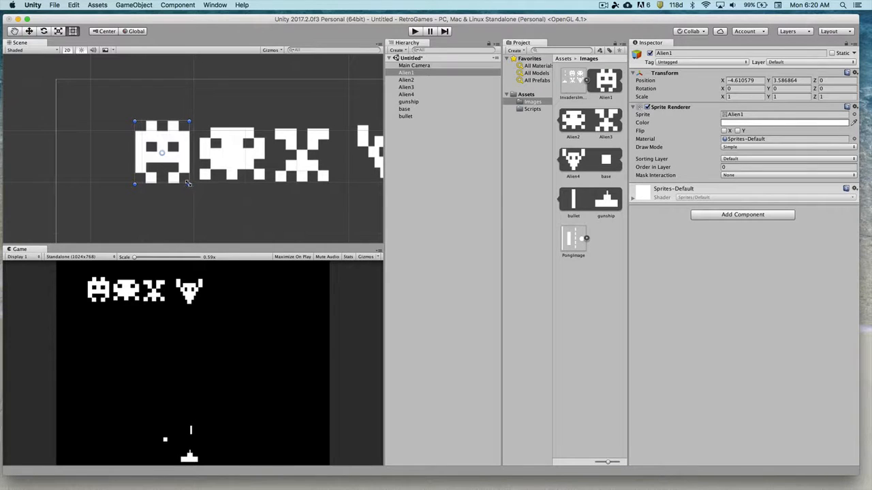
pyautogui.moveTo(189, 184); pyautogui.dragTo(173, 166)
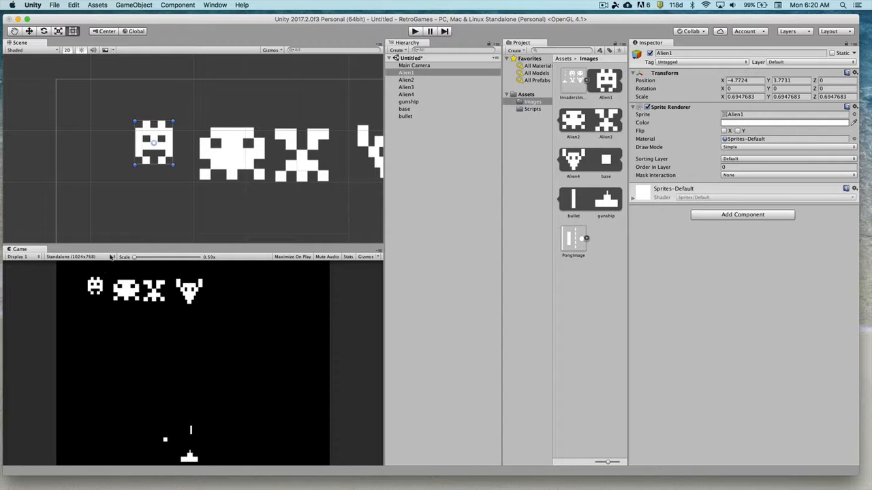
# Step: Move Alien2 next to Alien1 at about X -3.73, Y 3.81 and shrink it to a scale of about 0.83
pyautogui.click(222, 166)
pyautogui.moveTo(239, 162); pyautogui.dragTo(190, 154)
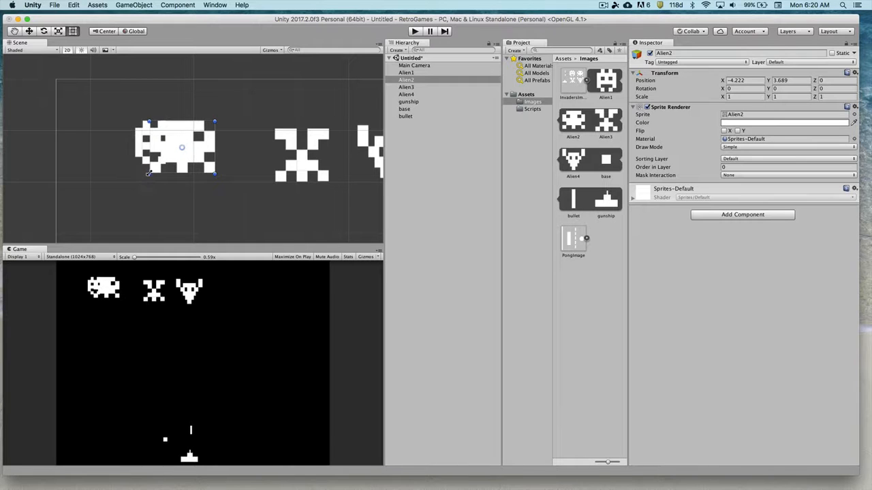
pyautogui.moveTo(150, 175); pyautogui.dragTo(198, 147)
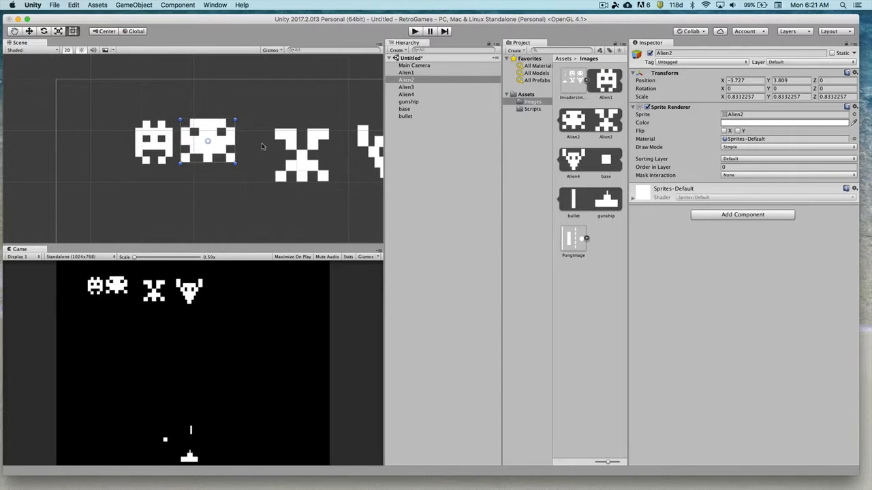
# Step: Move Alien3 next to Alien2 at about X -2.59, Y 3.81 and shrink it to a scale of about 0.82
pyautogui.click(290, 142)
pyautogui.moveTo(217, 136); pyautogui.dragTo(217, 133)
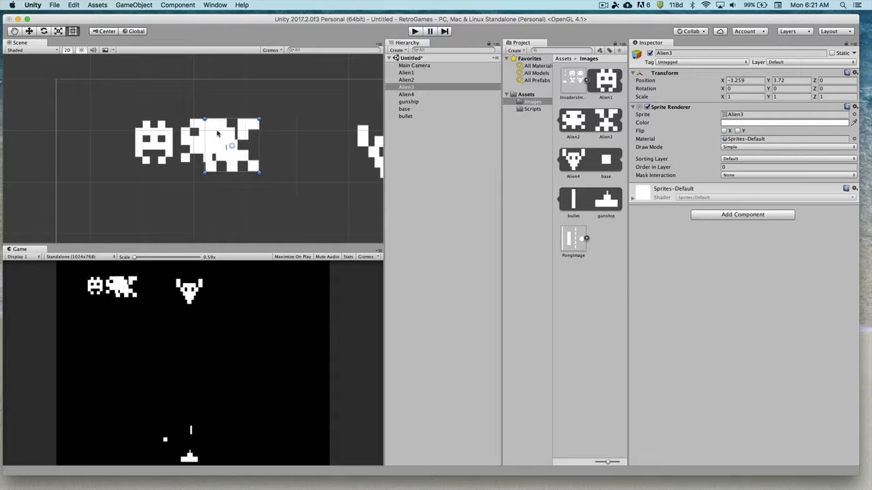
pyautogui.moveTo(206, 173); pyautogui.dragTo(257, 151)
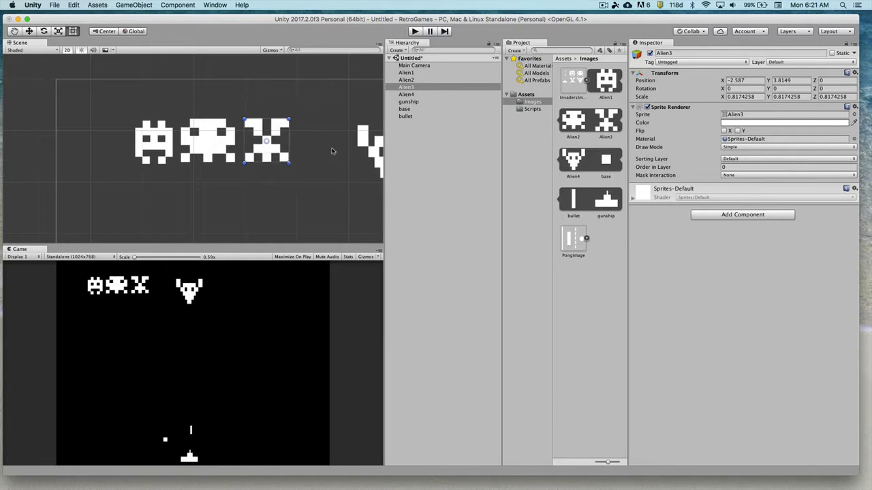
# Step: Move Alien4 closer to Alien3 at about X -1.29, Y 3.84 and shrink it to a scale of about 0.69
pyautogui.click(374, 156)
pyautogui.moveTo(374, 156); pyautogui.dragTo(302, 148)
pyautogui.moveTo(285, 181); pyautogui.dragTo(340, 156)
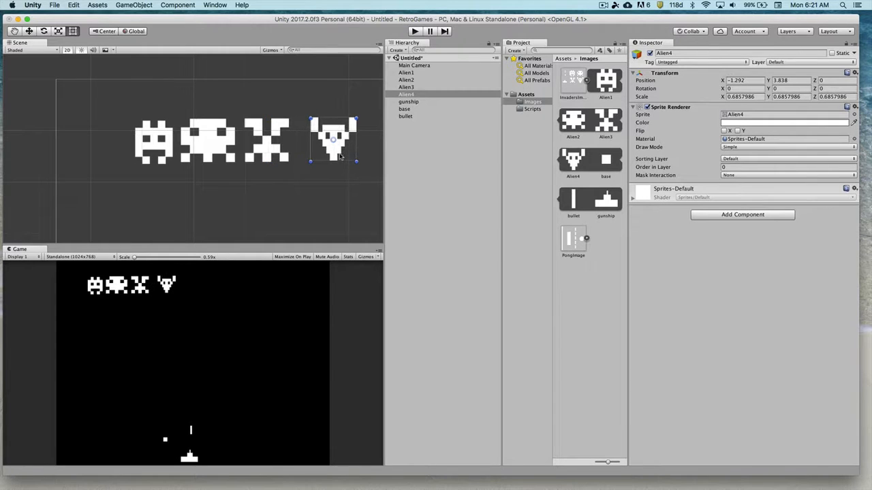
# Step: Select Alien1 to Alien4 together and set their Y position to 4
pyautogui.click(270, 149)
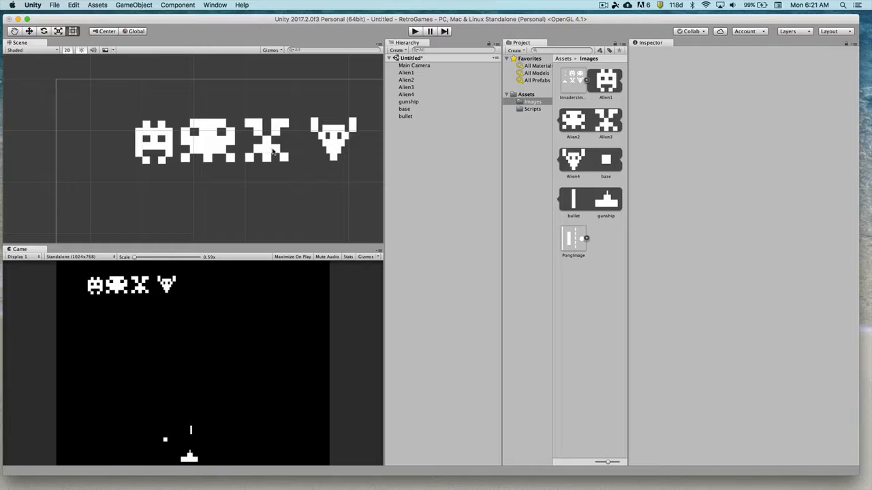
pyautogui.click(271, 151)
pyautogui.scroll(-2, 204, 143)
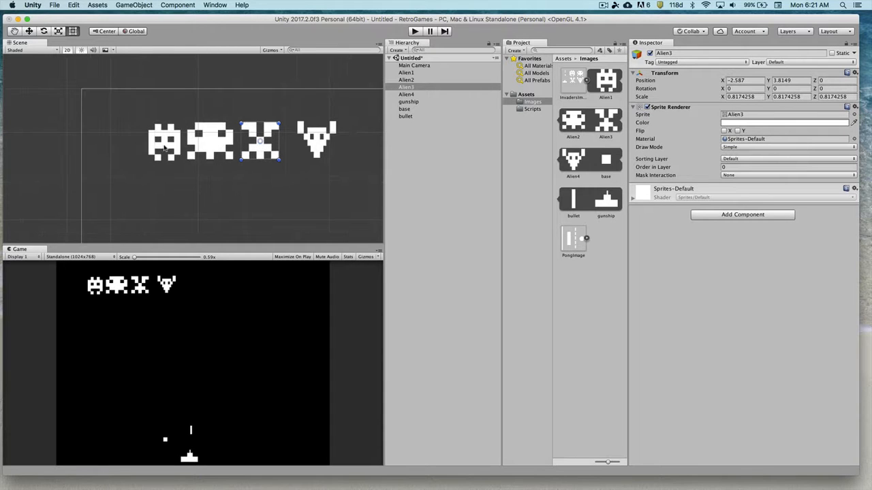
pyautogui.click(164, 148)
pyautogui.moveTo(143, 113); pyautogui.dragTo(369, 202)
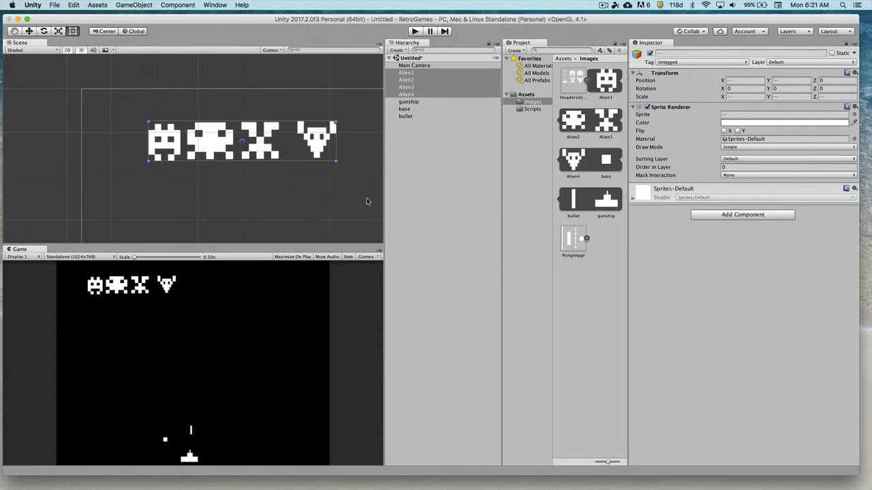
pyautogui.click(786, 80)
pyautogui.click(222, 173)
pyautogui.click(209, 142)
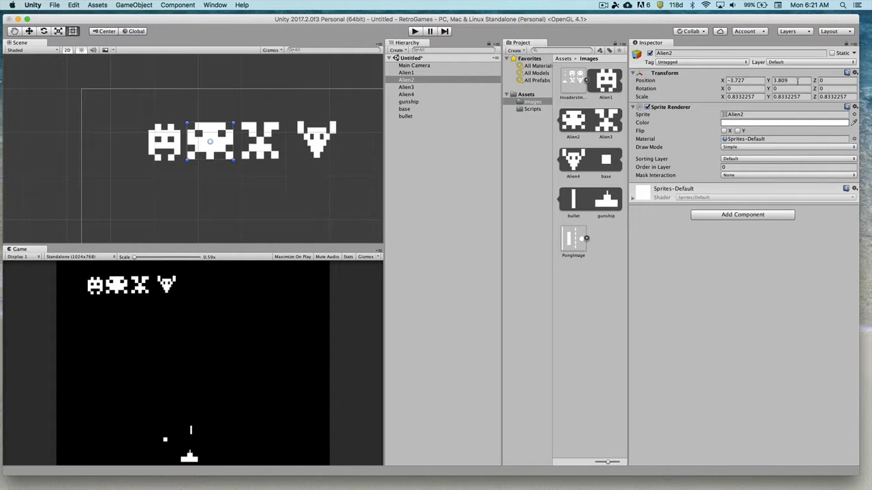
pyautogui.moveTo(146, 113); pyautogui.dragTo(368, 178)
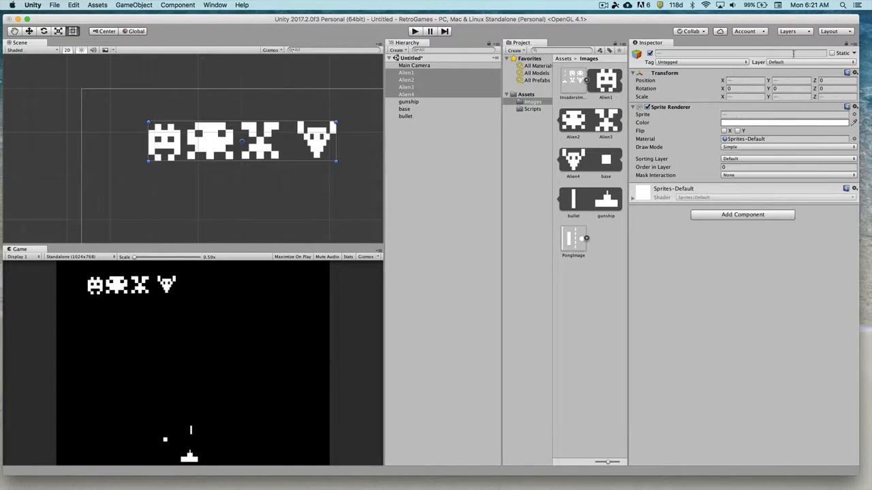
pyautogui.click(785, 80)
pyautogui.write('4')
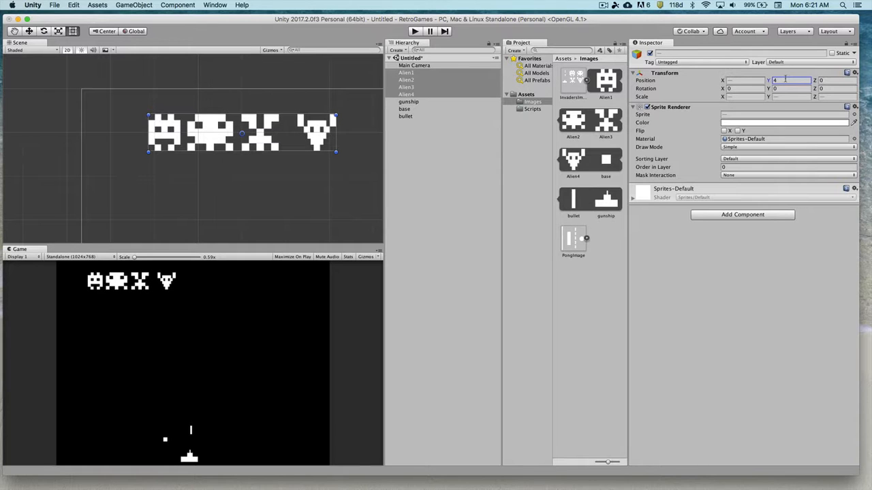
# Step: Set Alien1's X position to -4.5 and Alien2's X position to -3.5
pyautogui.click(235, 188)
pyautogui.click(178, 143)
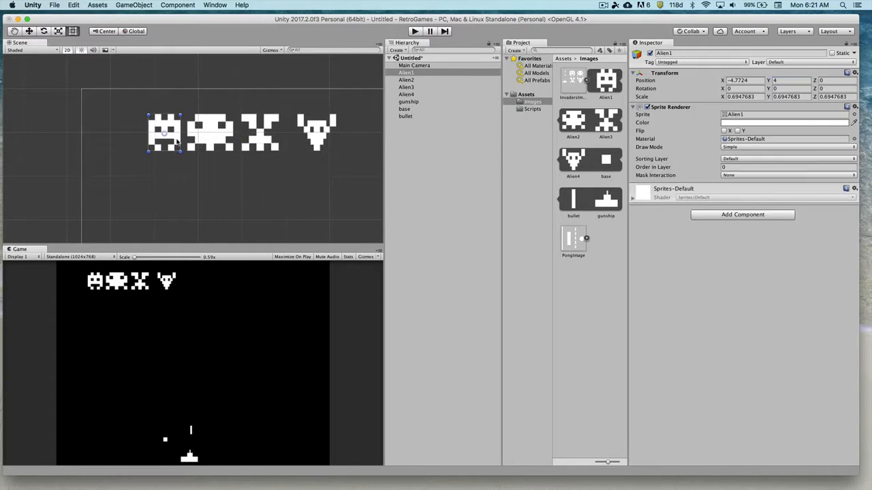
pyautogui.click(209, 134)
pyautogui.click(155, 136)
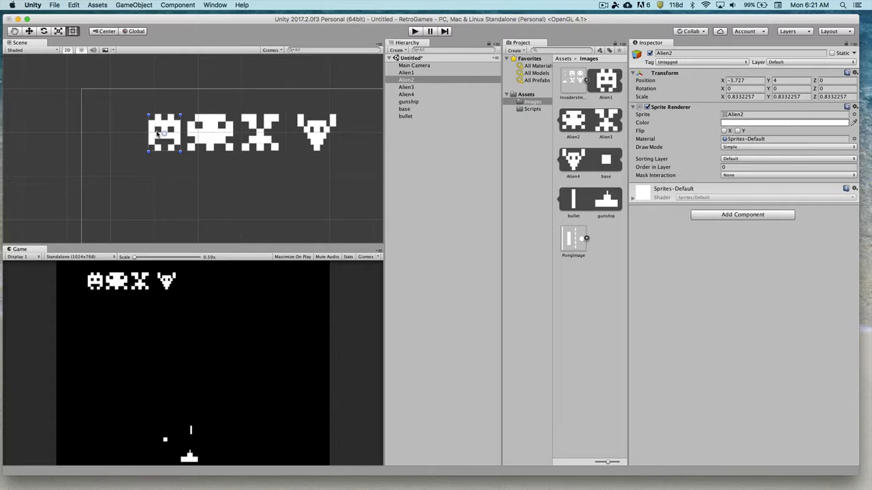
pyautogui.click(717, 80)
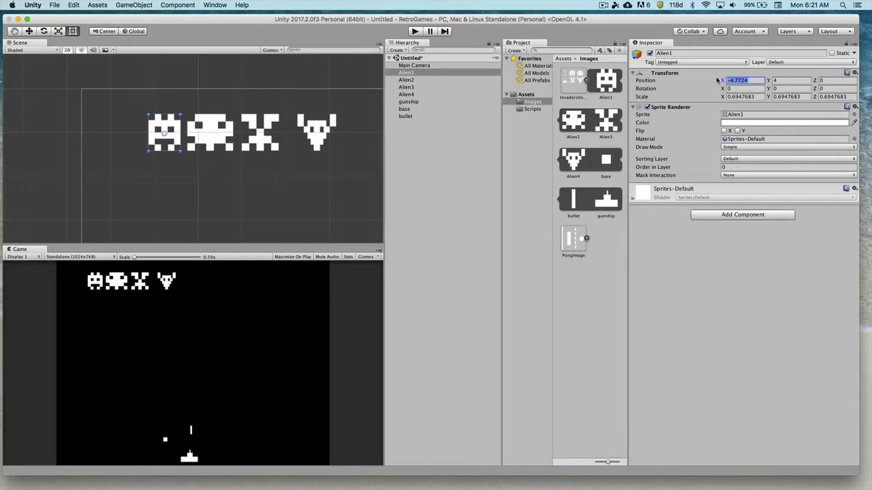
pyautogui.write('-4.5')
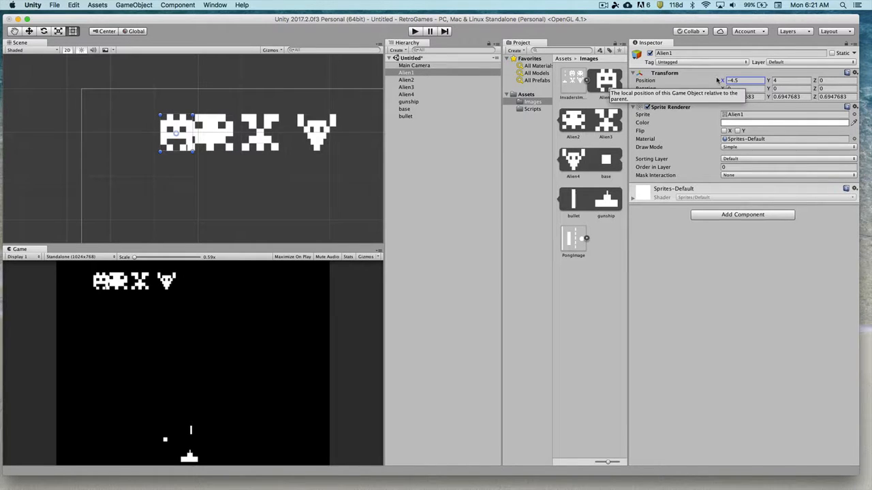
pyautogui.click(217, 137)
pyautogui.click(758, 80)
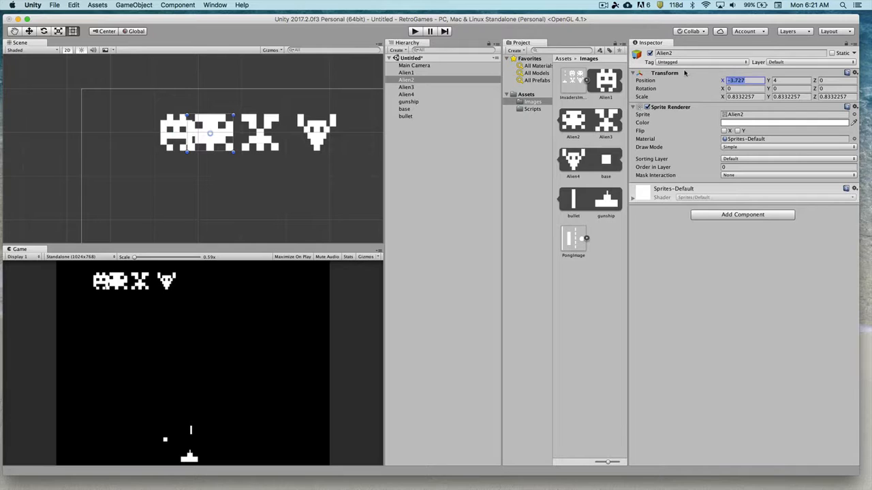
pyautogui.write('-3.5')
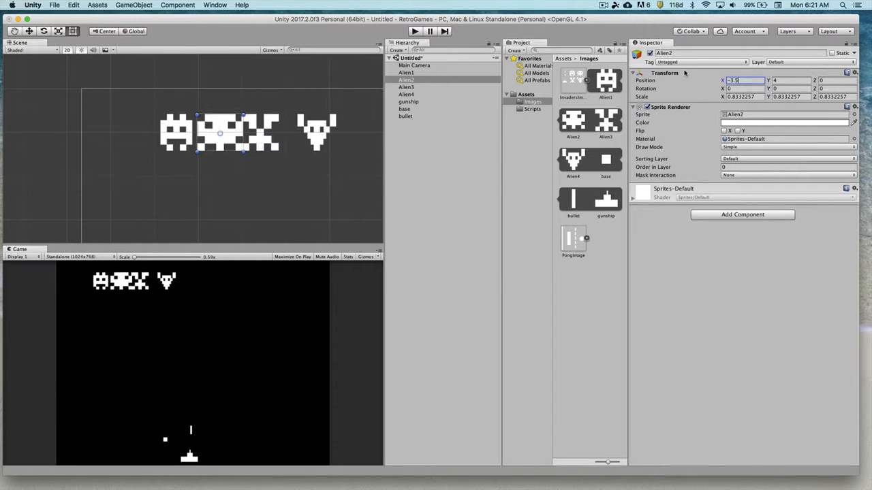
# Step: Set Alien3's X position to -2.4 to space it evenly beside Alien2
pyautogui.click(262, 140)
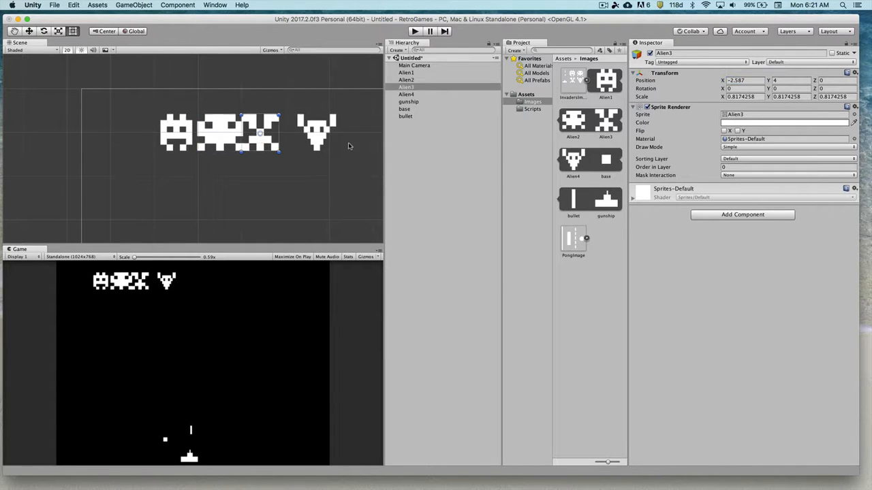
pyautogui.write('-2')
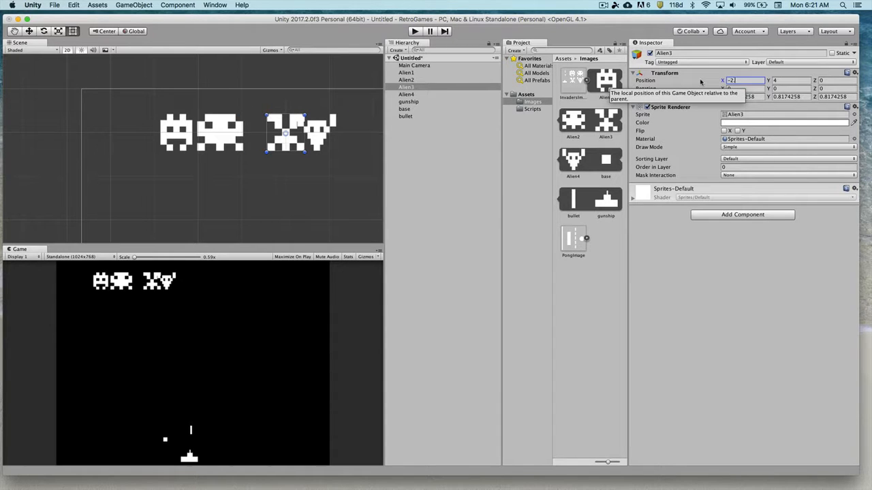
pyautogui.write('.25')
pyautogui.press('BackSpace')
pyautogui.press('BackSpace')
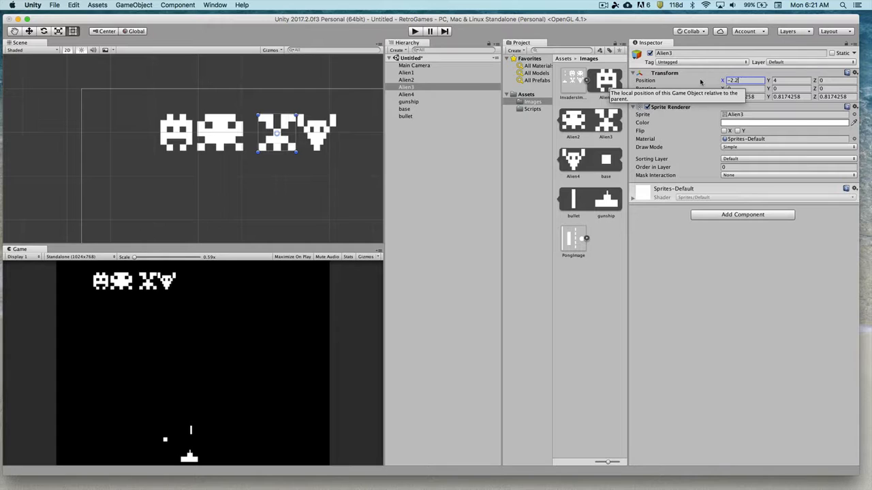
pyautogui.write('5')
pyautogui.press('BackSpace')
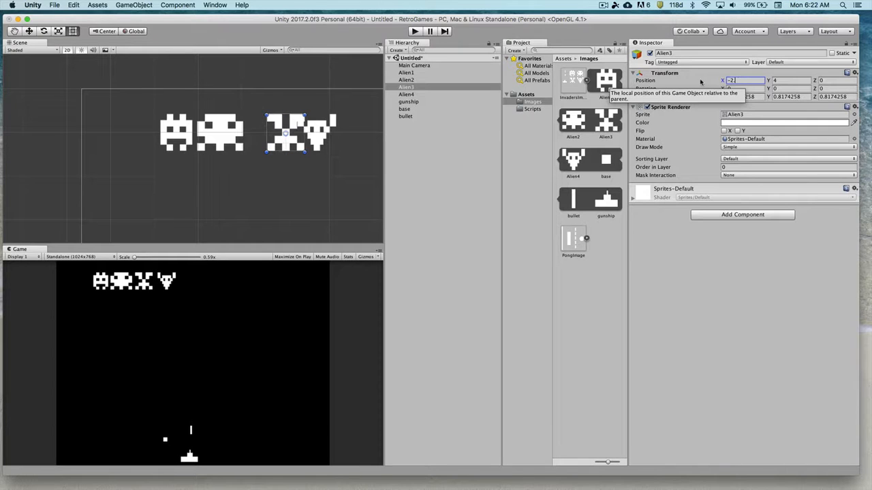
pyautogui.write('4')
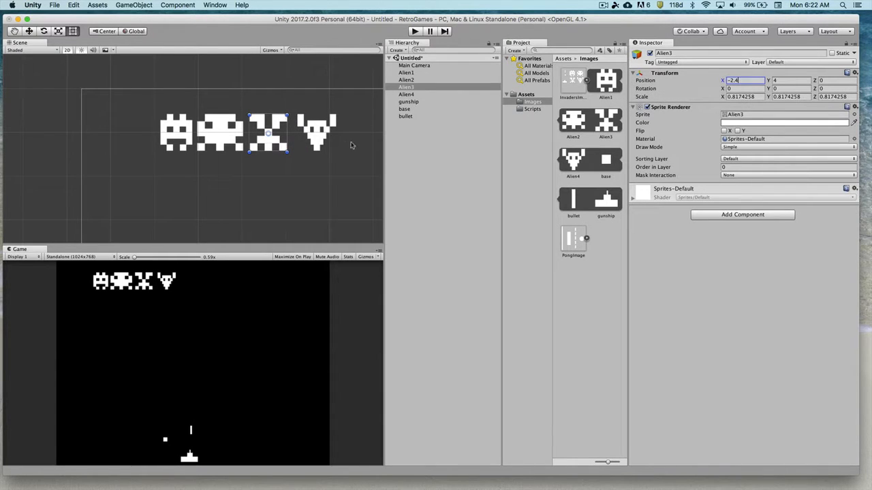
# Step: Set Alien4's X position to -1.4 to space it evenly beside Alien3, and clear the selection
pyautogui.click(323, 145)
pyautogui.click(753, 80)
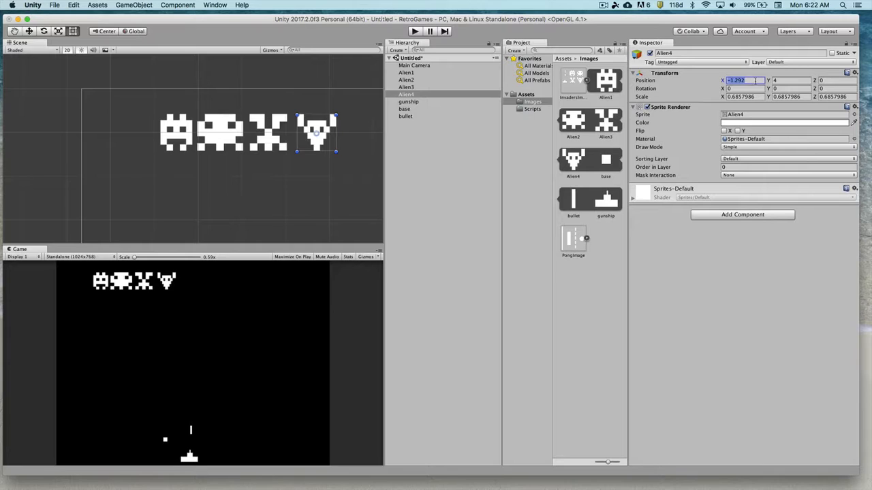
pyautogui.write('-1.5')
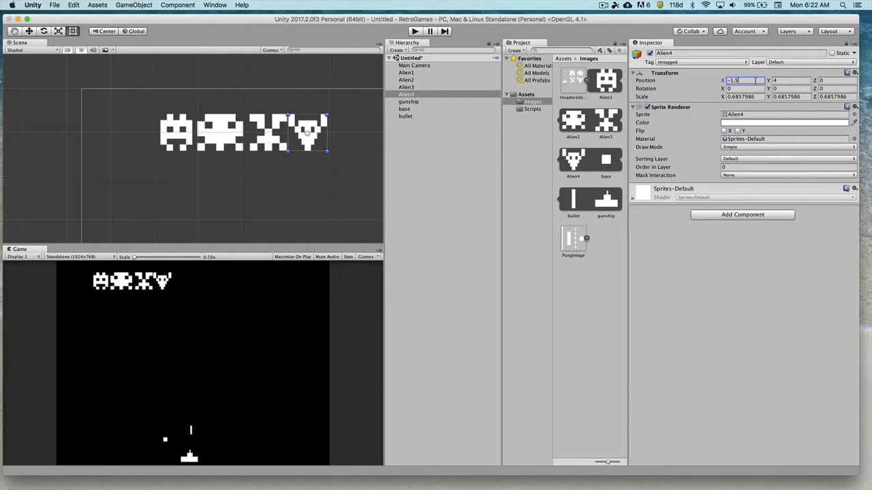
pyautogui.press('BackSpace')
pyautogui.write('75')
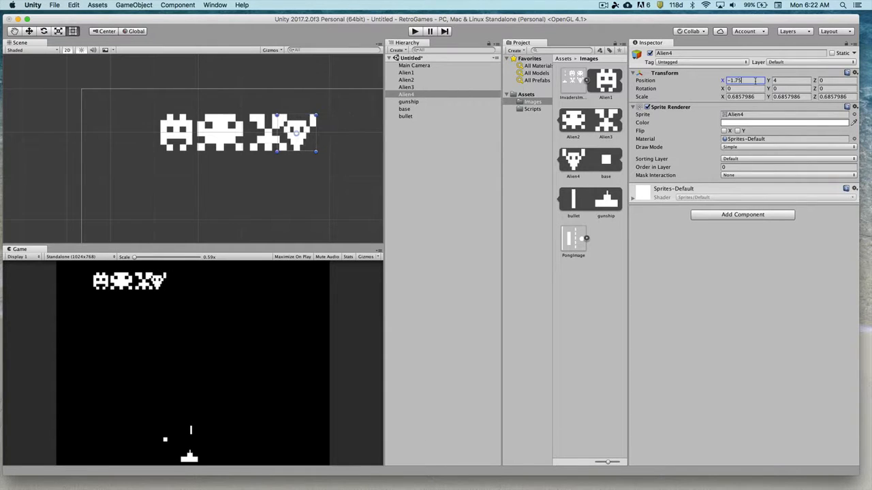
pyautogui.press('BackSpace')
pyautogui.press('BackSpace')
pyautogui.press('BackSpace')
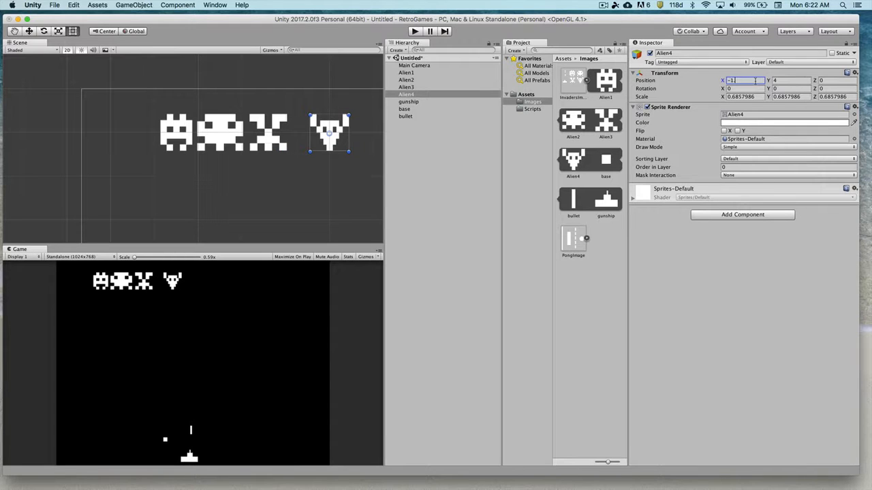
pyautogui.write('.25')
pyautogui.press('BackSpace')
pyautogui.press('BackSpace')
pyautogui.press('BackSpace')
pyautogui.write('.4')
pyautogui.click(220, 198)
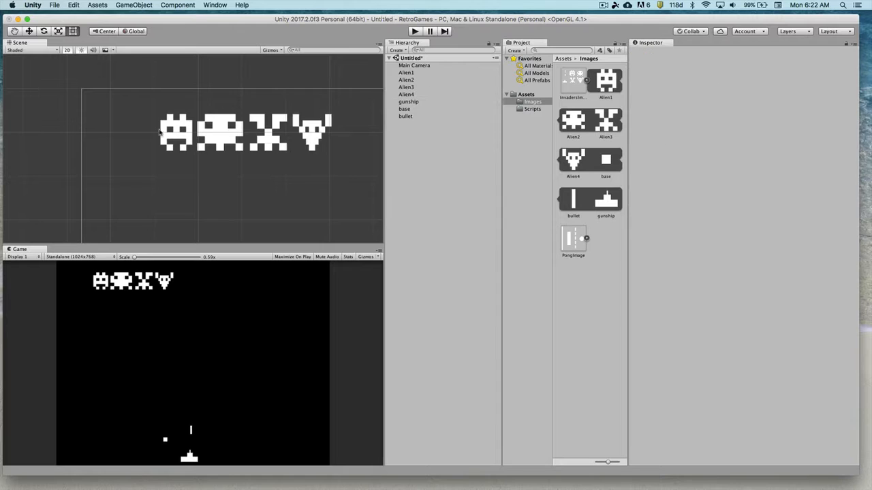
# Step: Fine-tune Alien1's X position to -4.55 to even out its gap to Alien2, and clear the selection
pyautogui.click(183, 135)
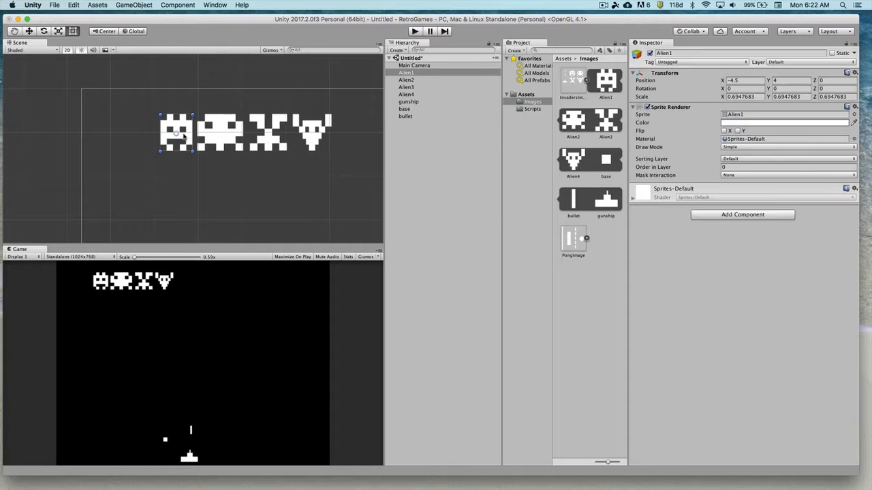
pyautogui.doubleClick(736, 80)
pyautogui.write('-4.4')
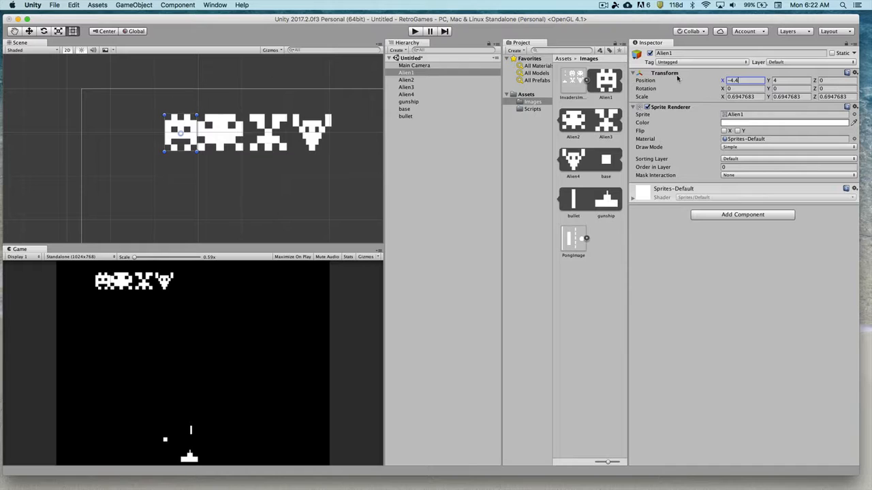
pyautogui.press('BackSpace')
pyautogui.write('6')
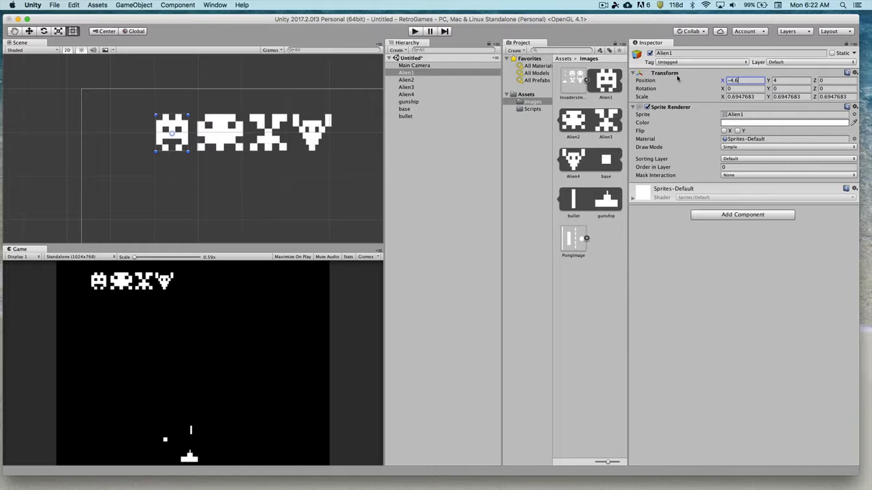
pyautogui.press('BackSpace')
pyautogui.write('55')
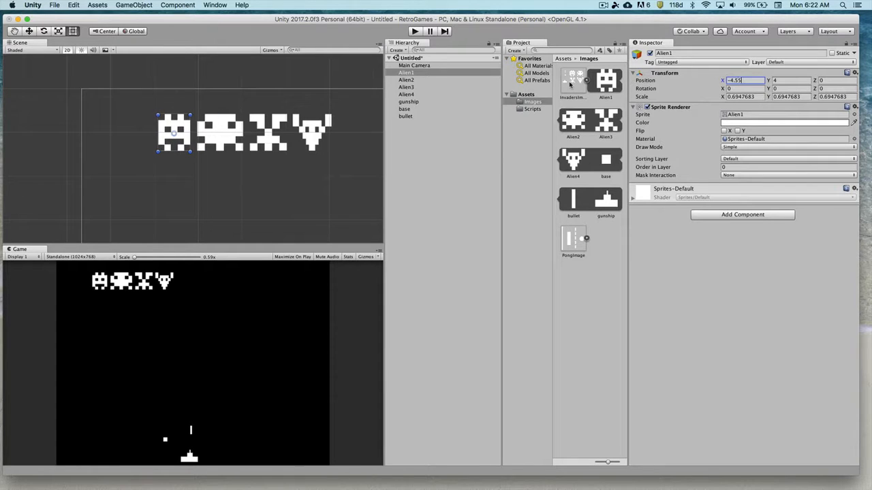
pyautogui.click(177, 186)
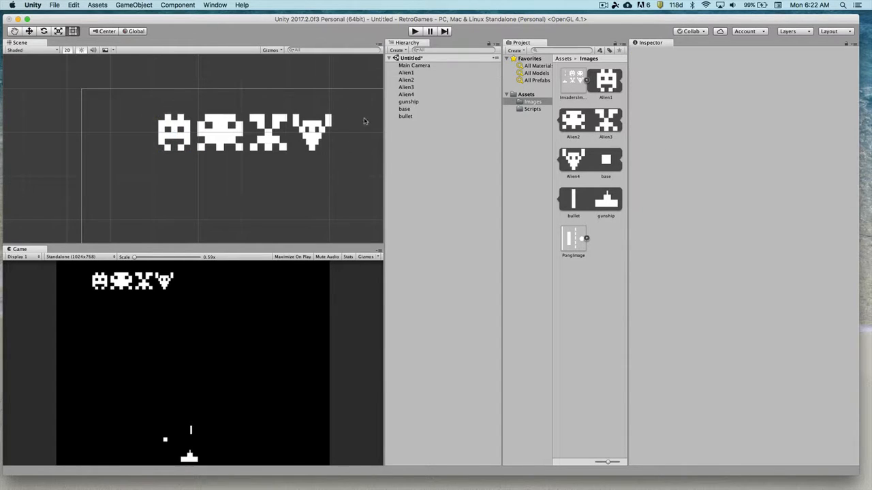
# Step: Duplicate the four aliens together and move the copies along X to continue the row directly after Alien4
pyautogui.click(39, 33)
pyautogui.click(29, 31)
pyautogui.moveTo(144, 100); pyautogui.dragTo(352, 184)
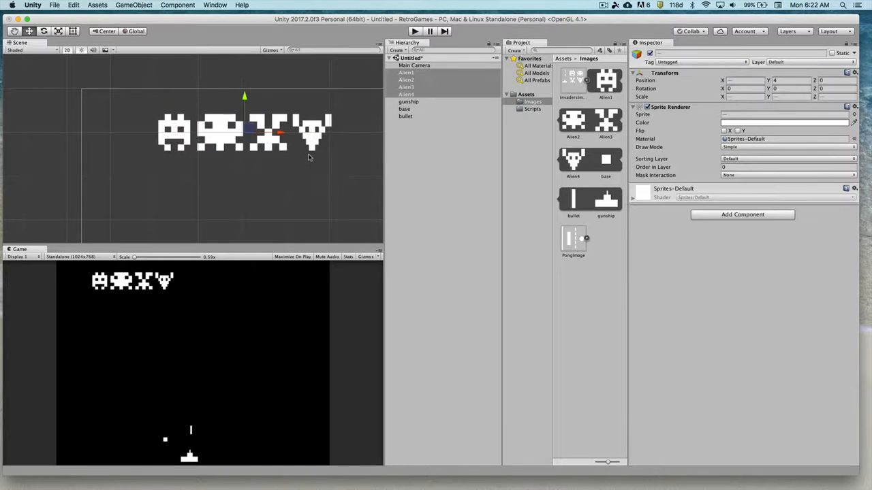
pyautogui.scroll(-3, 309, 158)
pyautogui.moveTo(322, 157); pyautogui.dragTo(211, 156, button='middle')
pyautogui.scroll(-5, 212, 157)
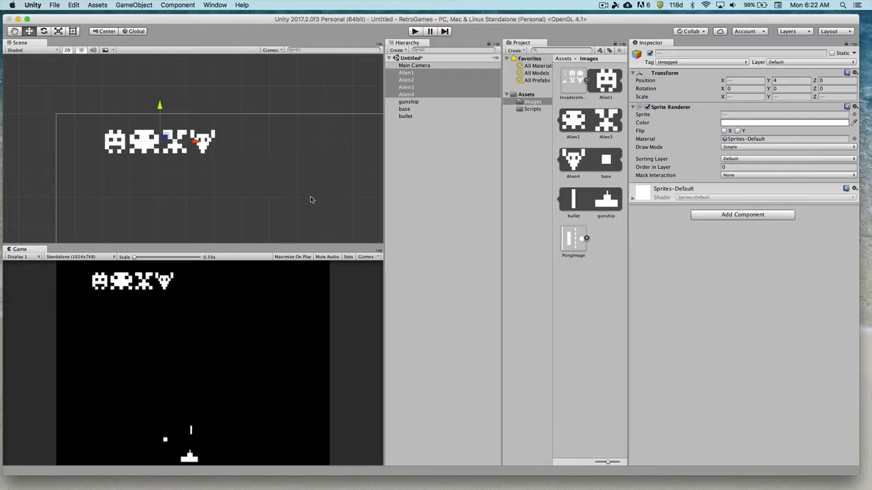
pyautogui.moveTo(256, 181); pyautogui.dragTo(253, 169, button='middle')
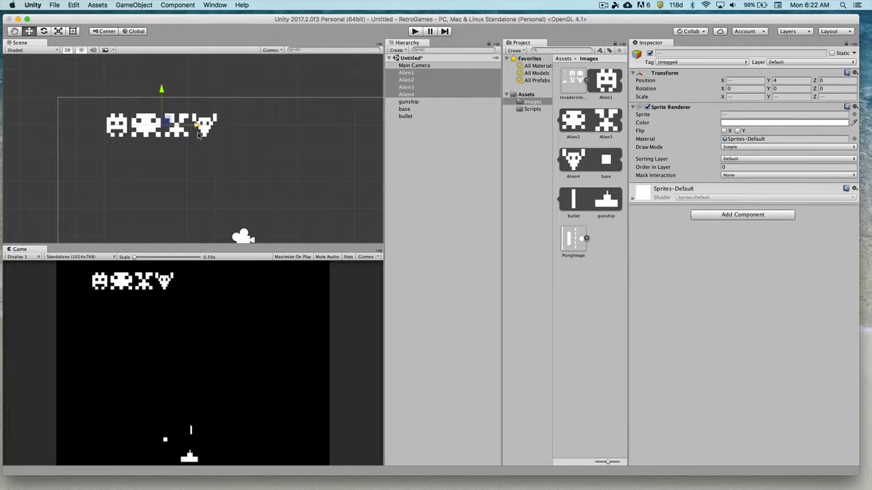
pyautogui.press('super+d')
pyautogui.moveTo(196, 126); pyautogui.dragTo(310, 127)
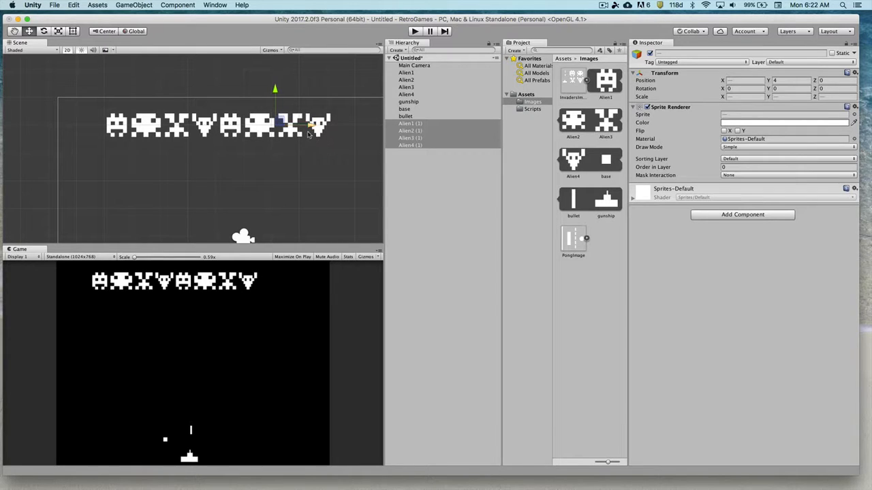
# Step: Select all eight aliens in the row and move them along X to centre the row in the camera frame
pyautogui.moveTo(89, 103); pyautogui.dragTo(339, 155)
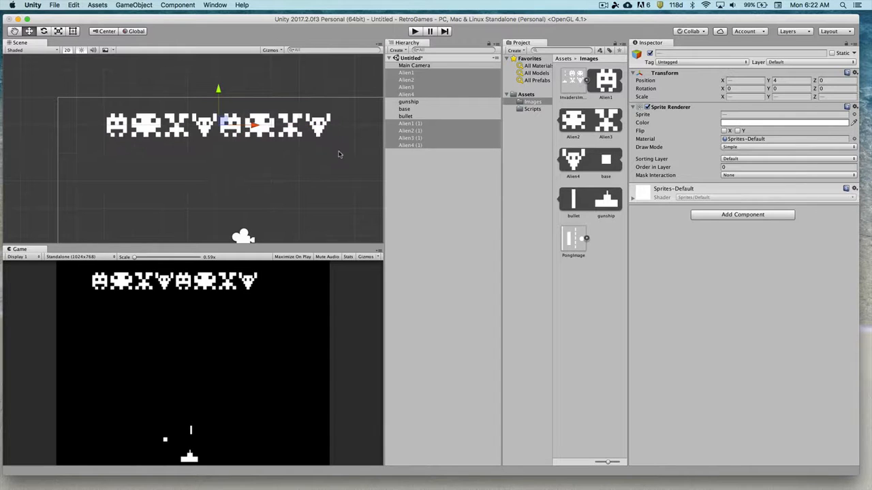
pyautogui.scroll(-1, 337, 151)
pyautogui.scroll(-1, 337, 151)
pyautogui.moveTo(284, 132); pyautogui.dragTo(304, 132)
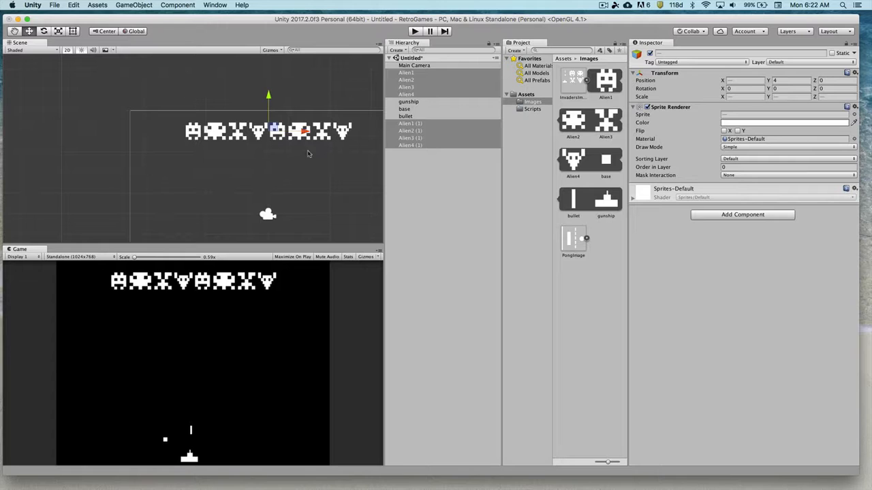
# Step: Duplicate the eight-alien row three times, moving the copies down to about Y 3.05, 2.12 and 1.15
pyautogui.moveTo(311, 165); pyautogui.dragTo(256, 158, button='middle')
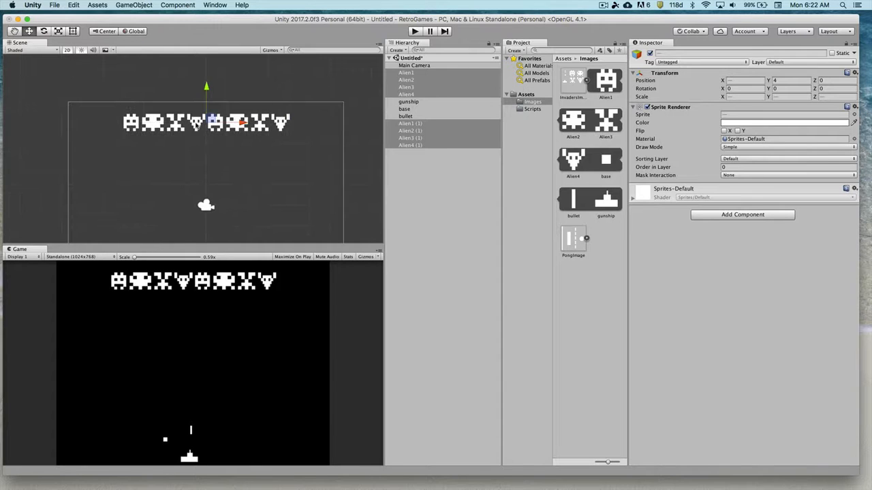
pyautogui.press('super+d')
pyautogui.moveTo(206, 87); pyautogui.dragTo(206, 144)
pyautogui.press('super+d')
pyautogui.press('super+d')
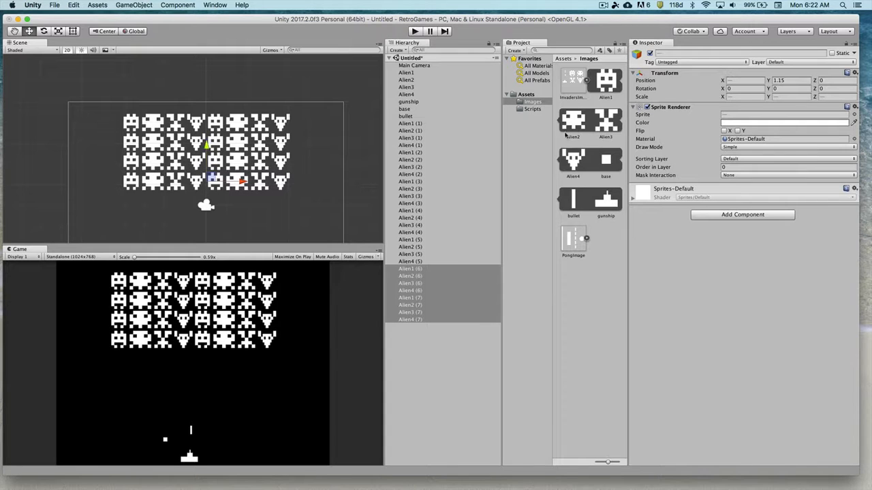
# Step: Space the alien rows evenly by setting the fourth row's Y position to 1, the third's to 2 and the second's to 3
pyautogui.click(789, 81)
pyautogui.write('1')
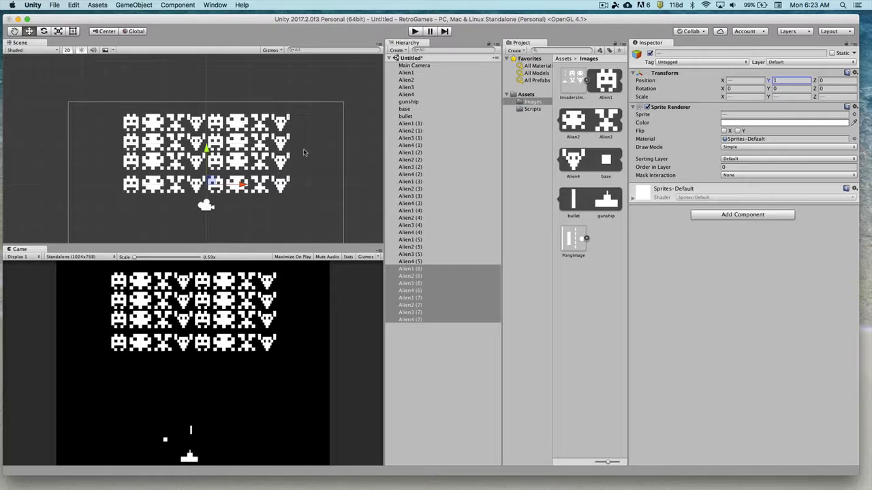
pyautogui.moveTo(301, 152); pyautogui.dragTo(111, 178)
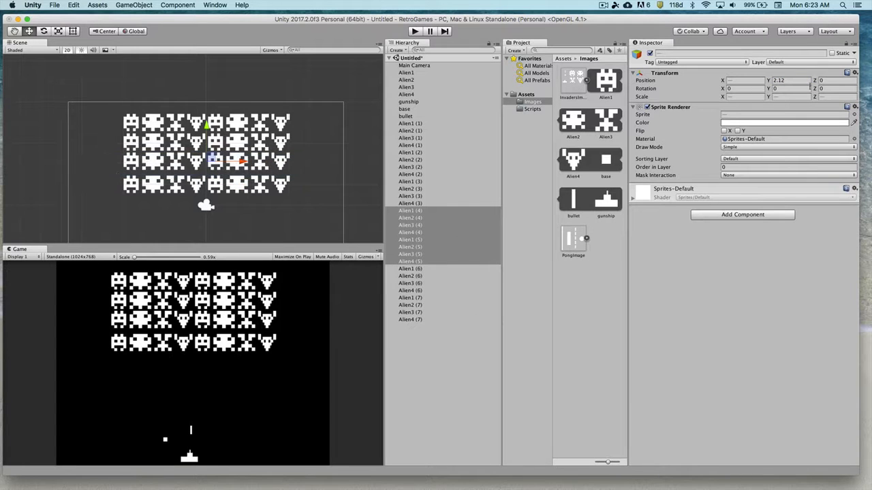
pyautogui.click(809, 84)
pyautogui.write('2')
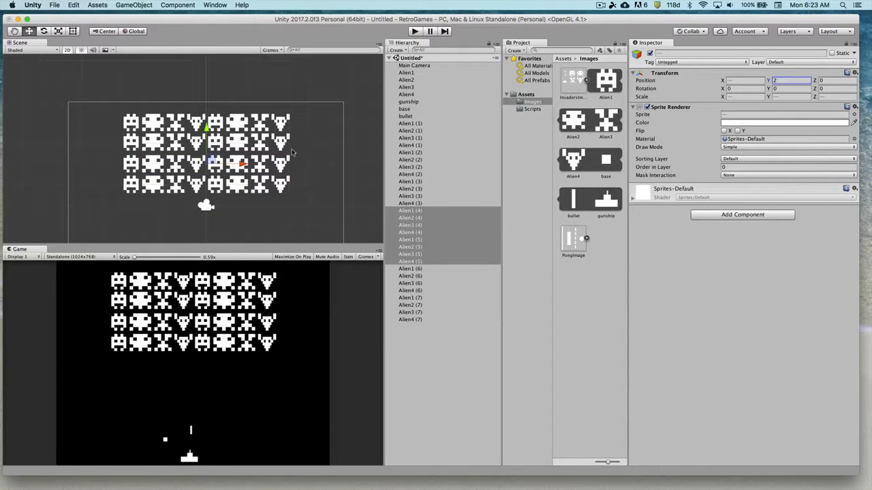
pyautogui.moveTo(298, 133); pyautogui.dragTo(105, 158)
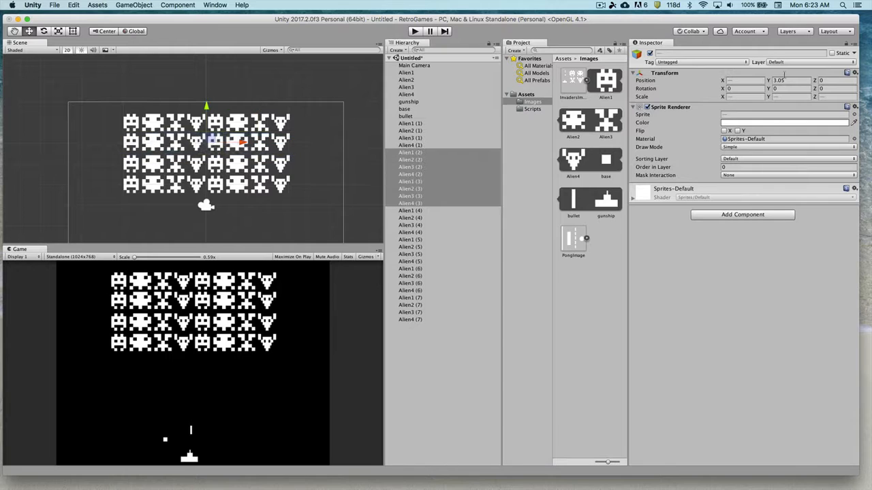
pyautogui.click(789, 80)
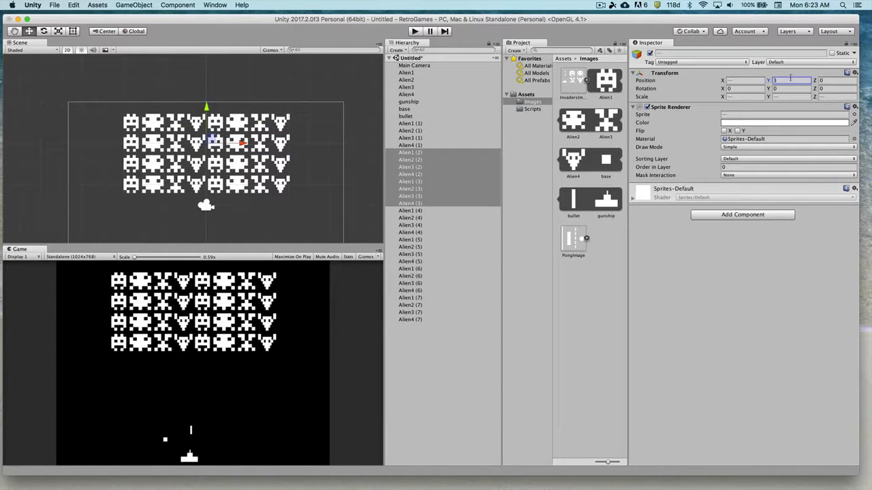
# Step: Select all four alien rows, move them slightly up together, and clear the selection
pyautogui.moveTo(117, 110); pyautogui.dragTo(299, 198)
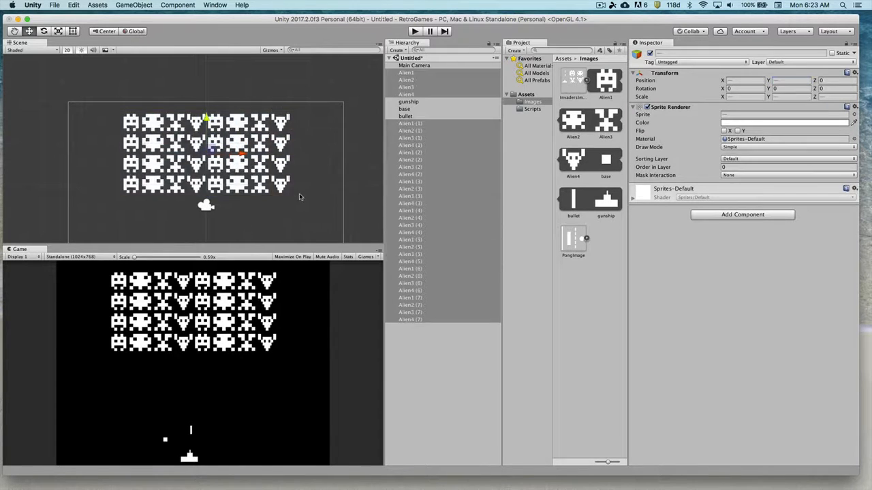
pyautogui.moveTo(206, 117); pyautogui.dragTo(206, 115)
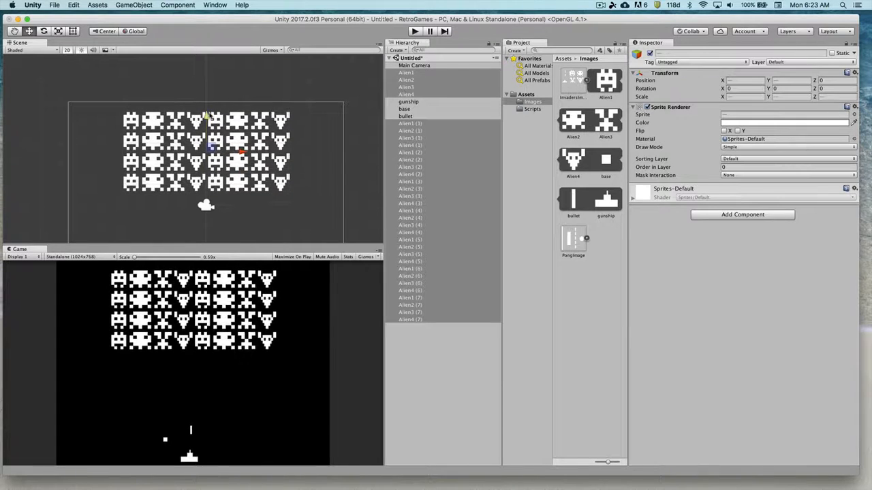
pyautogui.click(315, 164)
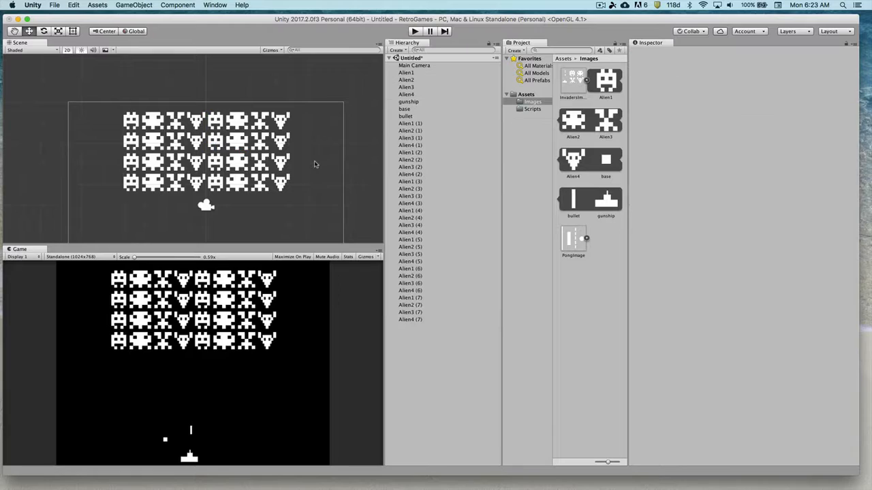